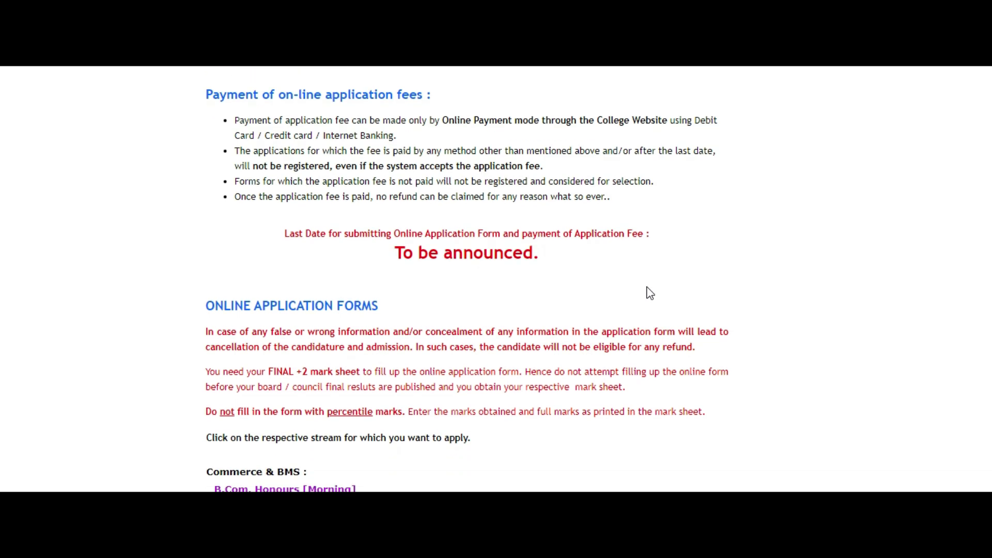
Open the online application form for B.A. English Honours from the Arts / Humanities course list
scroll(649, 293, up, 3)
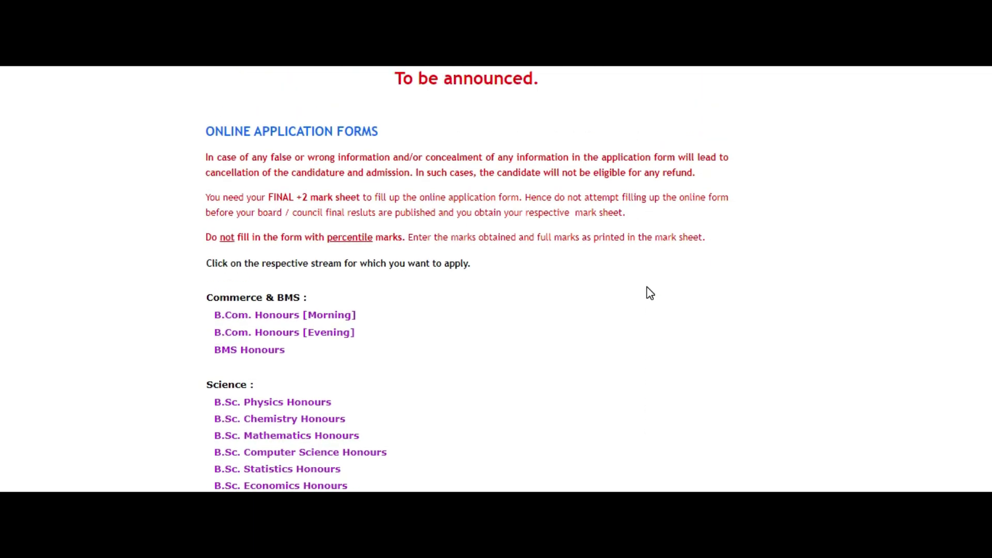
scroll(650, 293, down, 4)
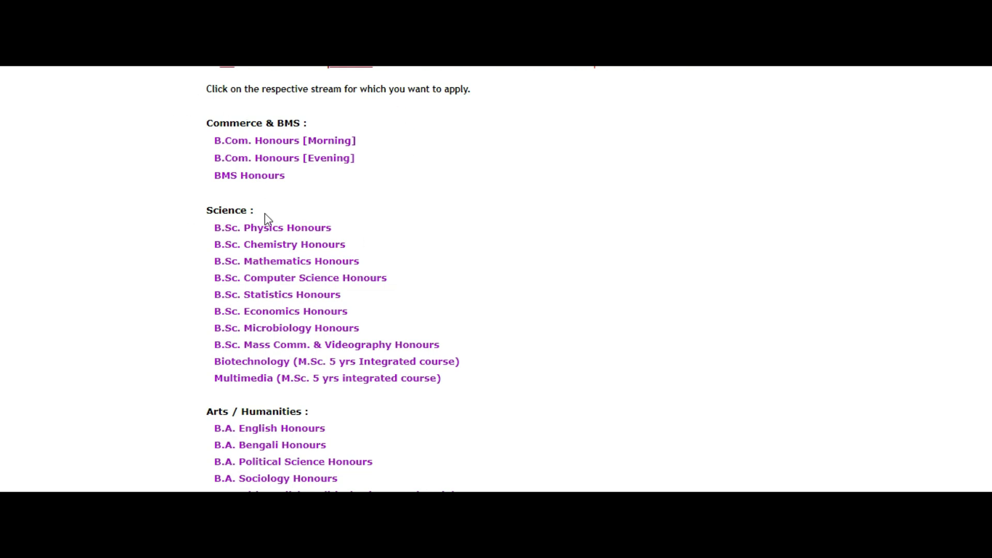
scroll(258, 453, down, 2)
scroll(259, 453, up, 4)
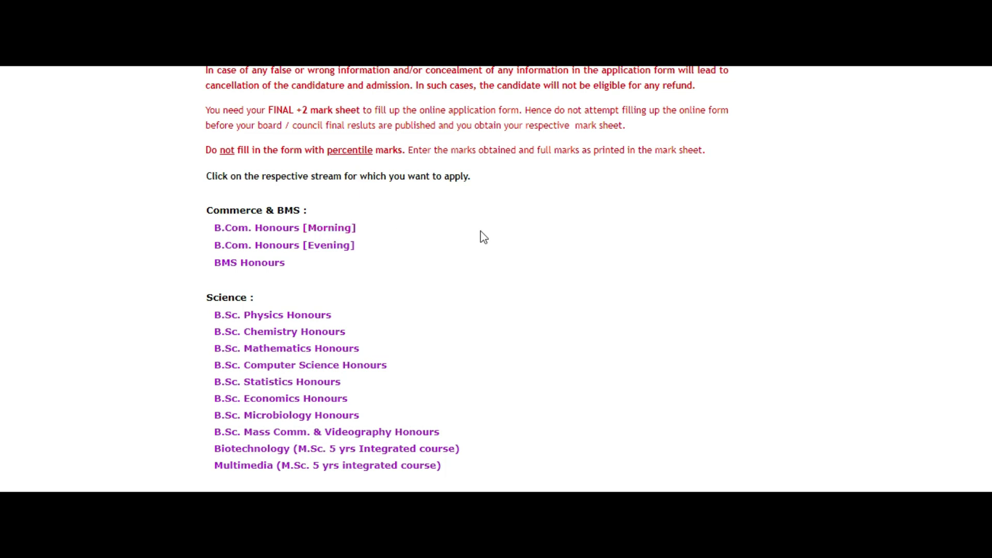
scroll(482, 236, down, 2)
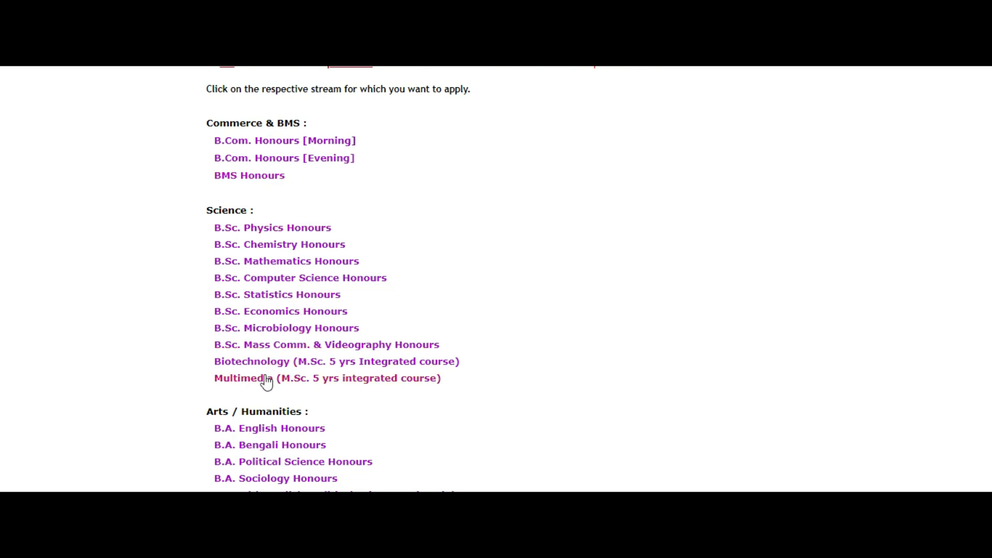
scroll(308, 385, down, 3)
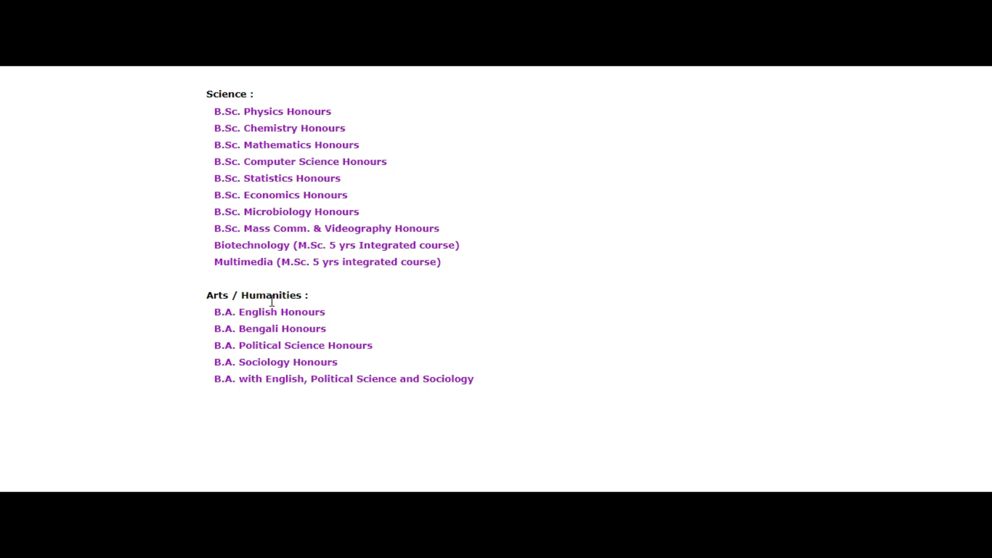
click(281, 312)
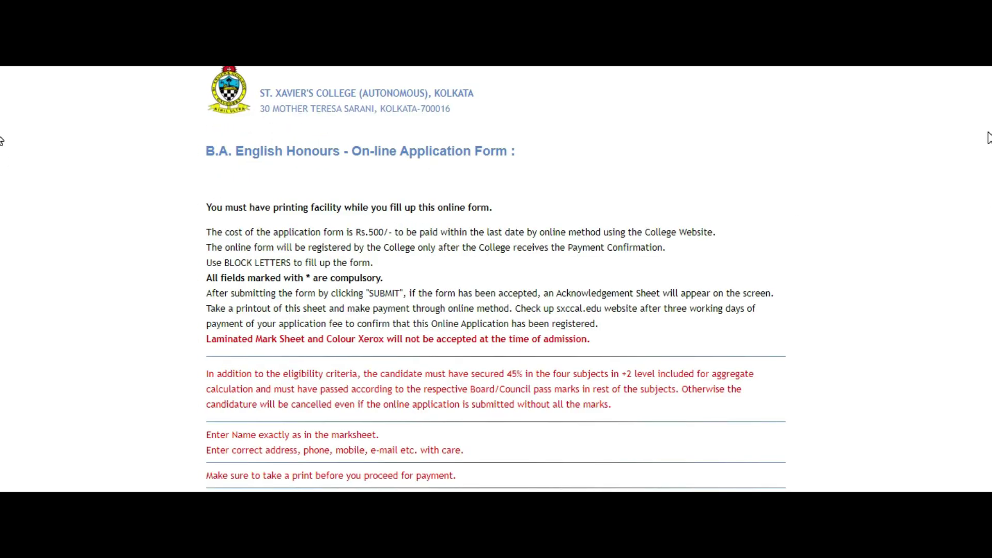
Review the application form's instructions and the name and date of birth fields under Applicant's Details
double_click(310, 280)
click(466, 268)
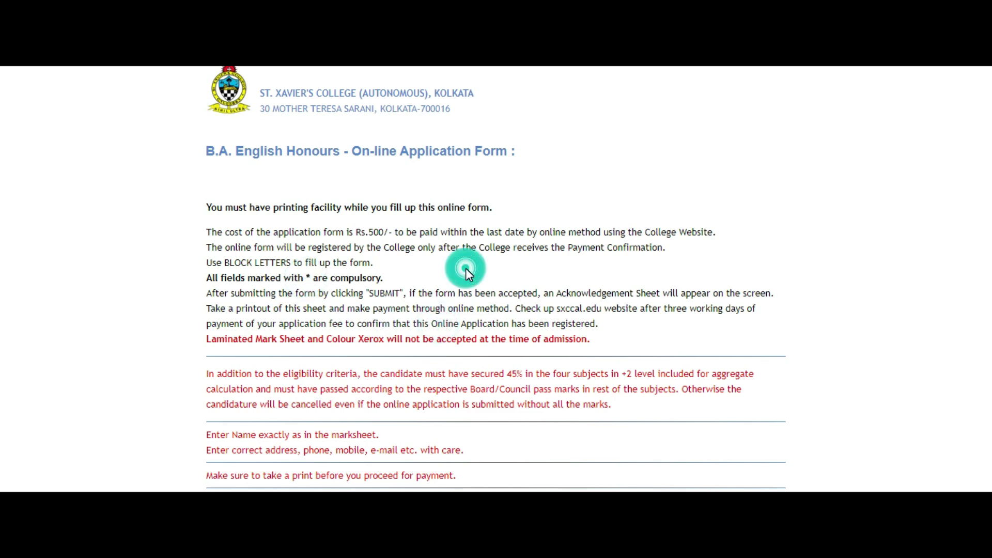
scroll(466, 268, down, 1)
scroll(467, 268, down, 6)
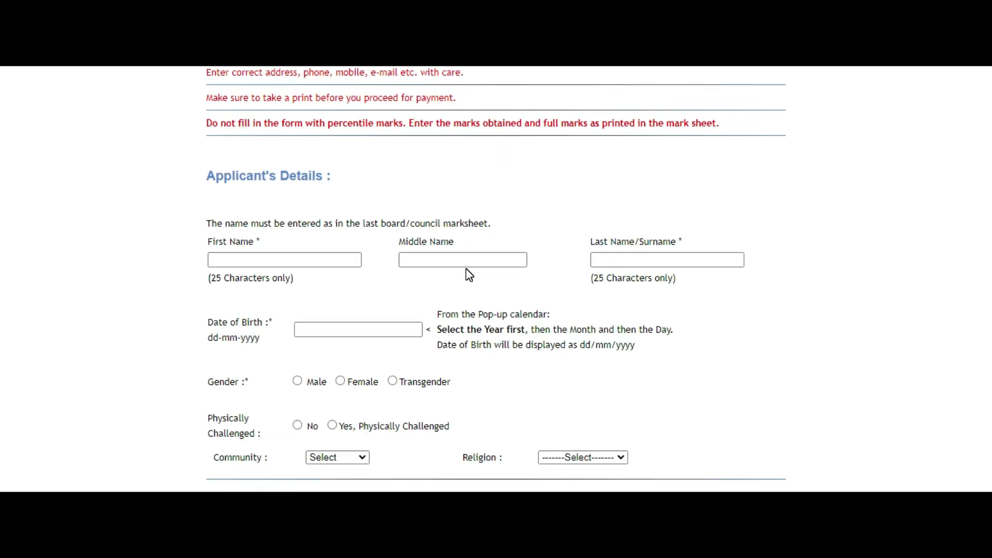
scroll(467, 273, down, 2)
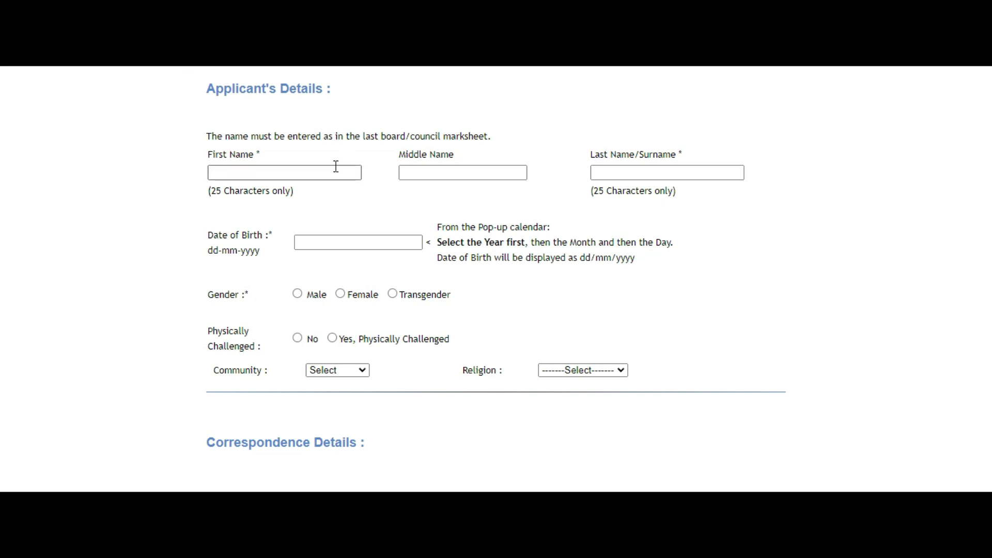
click(271, 174)
click(219, 174)
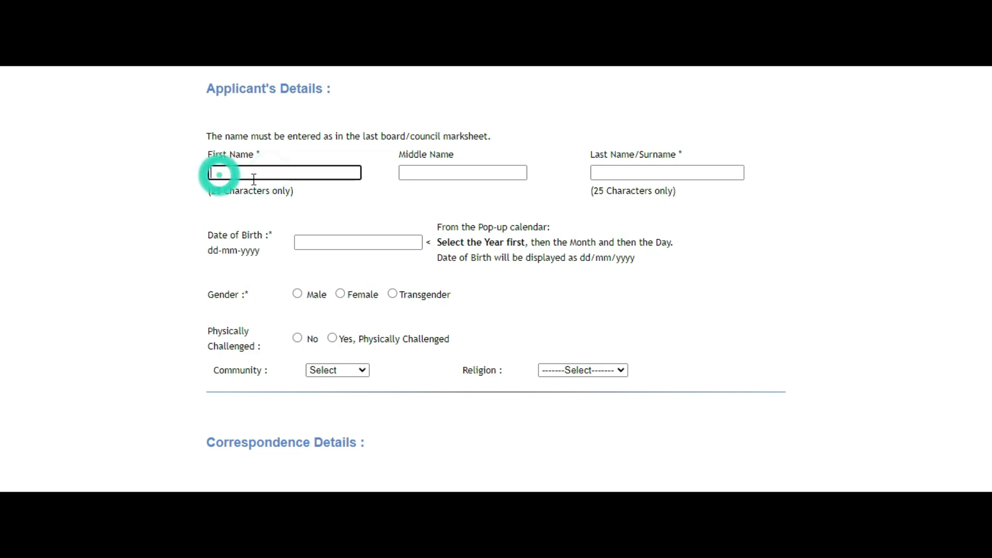
click(632, 174)
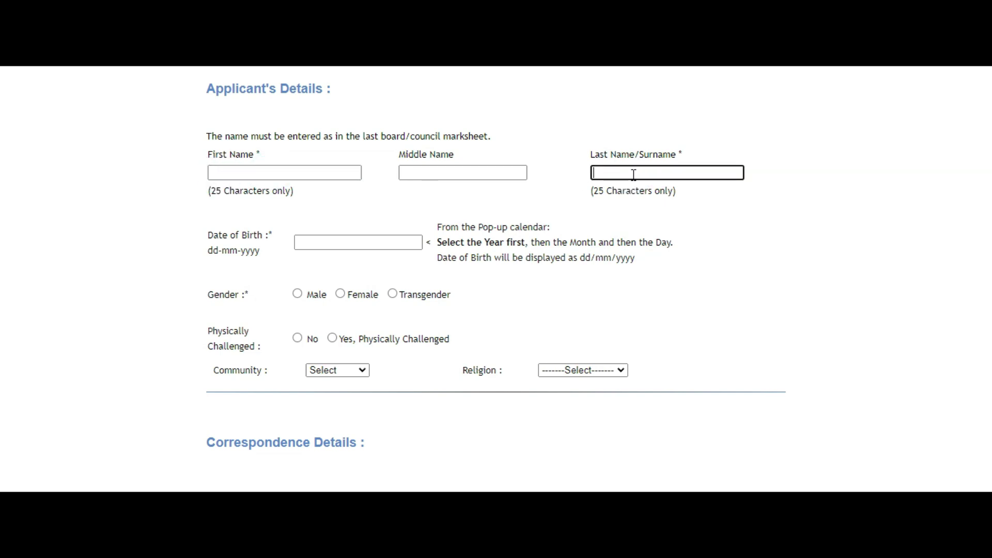
click(335, 242)
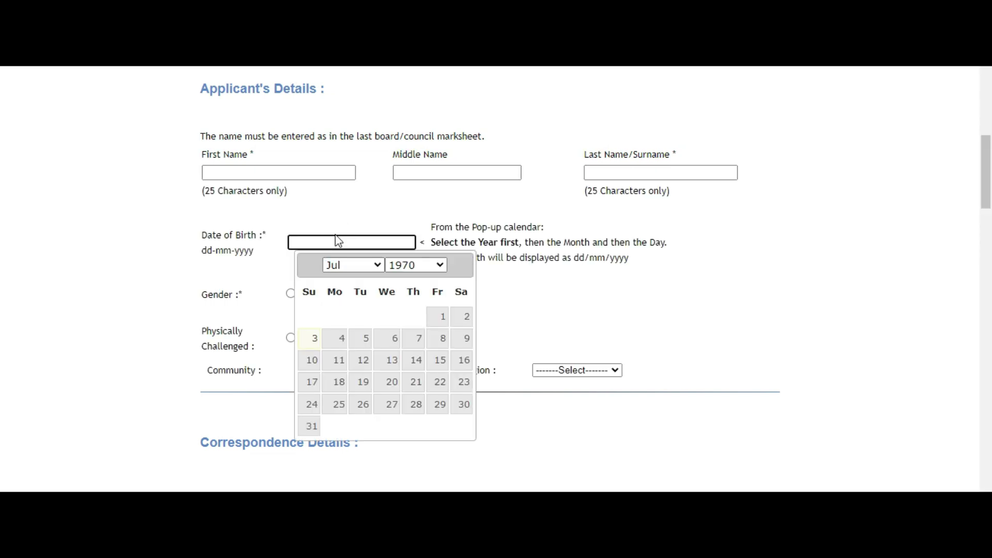
click(341, 223)
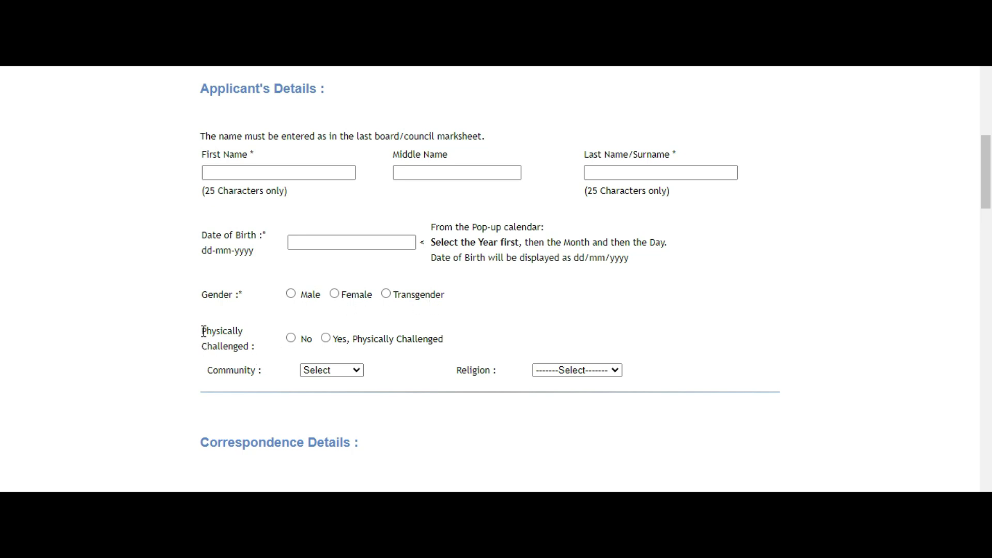
Answer No to the Physically Challenged question in the Applicant's Details
drag(202, 331, 256, 349)
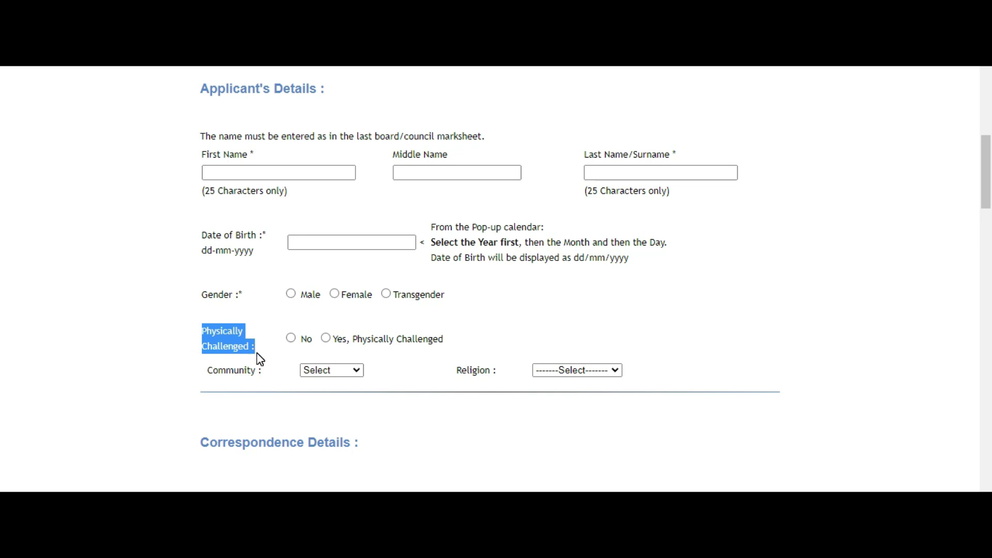
click(325, 338)
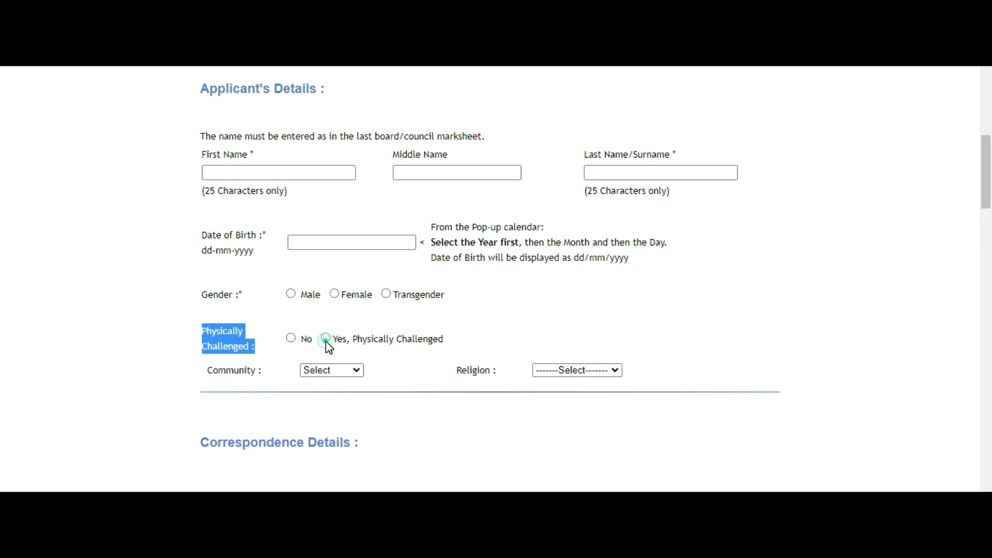
click(291, 338)
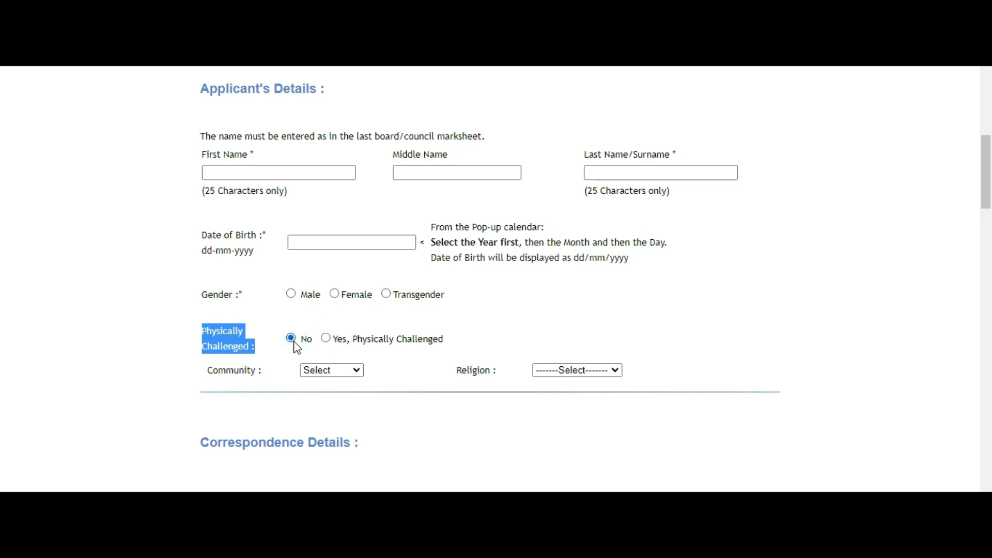
click(337, 313)
Look through the available Community and Religion options in the Applicant's Details
click(352, 371)
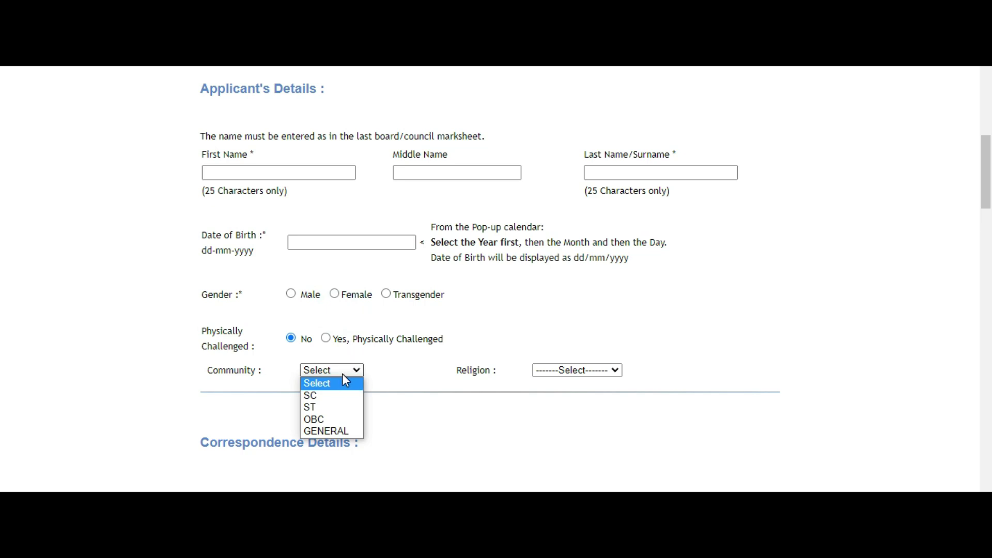
click(432, 355)
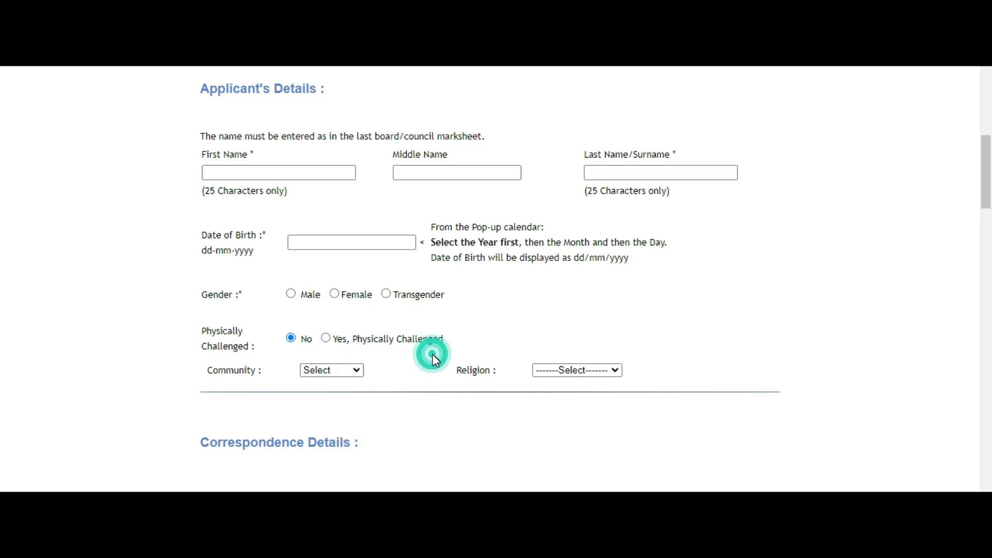
click(568, 370)
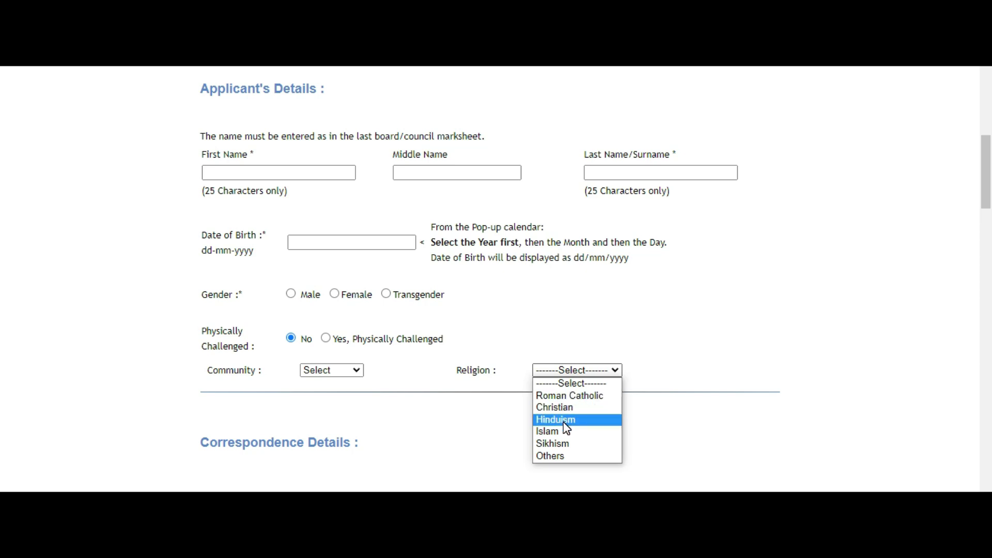
click(559, 311)
Review the address, city, student mobile and student email fields in the Correspondence Details section
drag(987, 190, 986, 241)
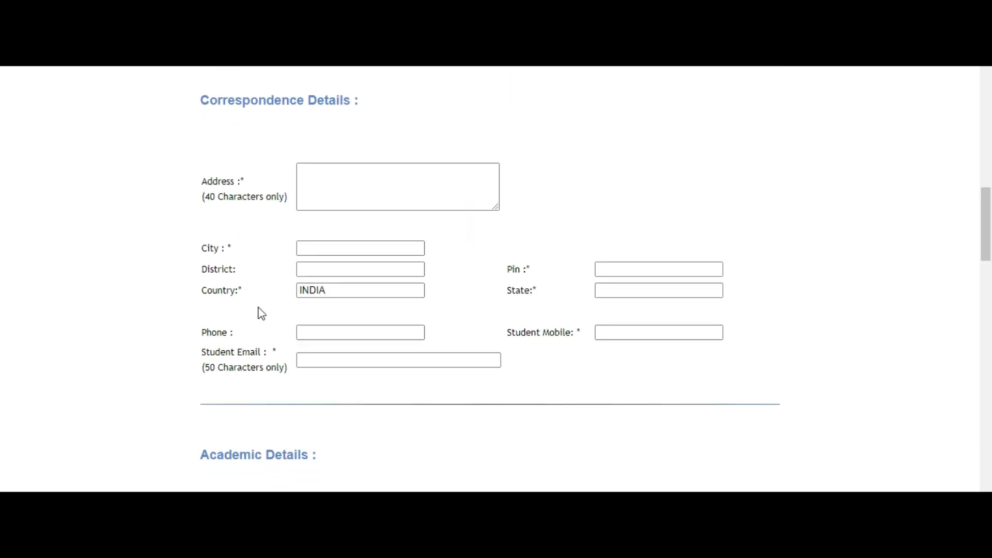
click(323, 183)
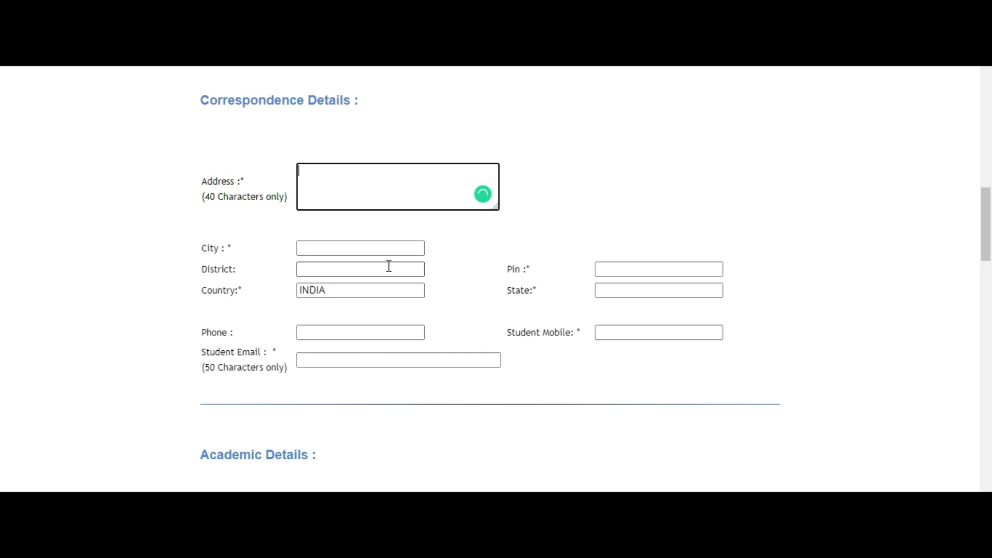
click(368, 250)
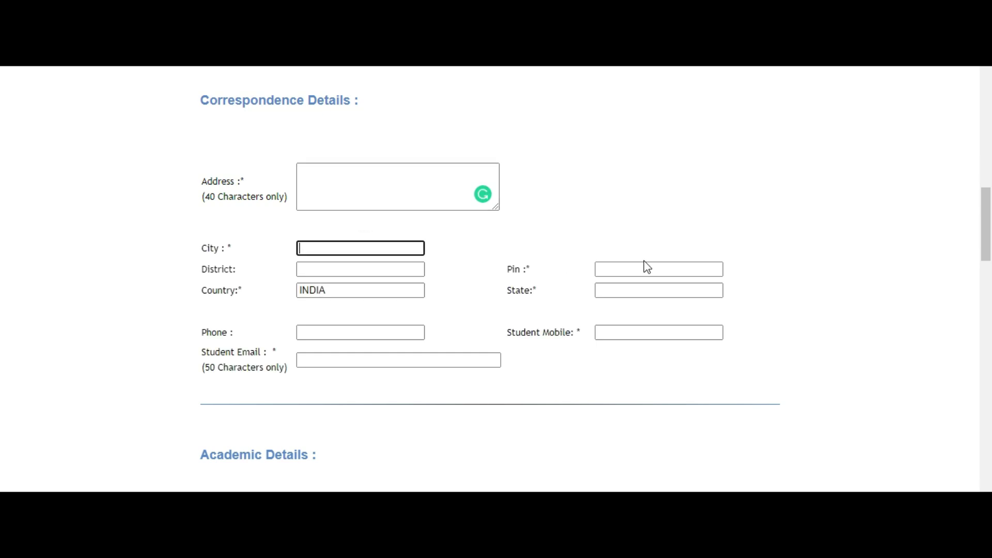
click(619, 334)
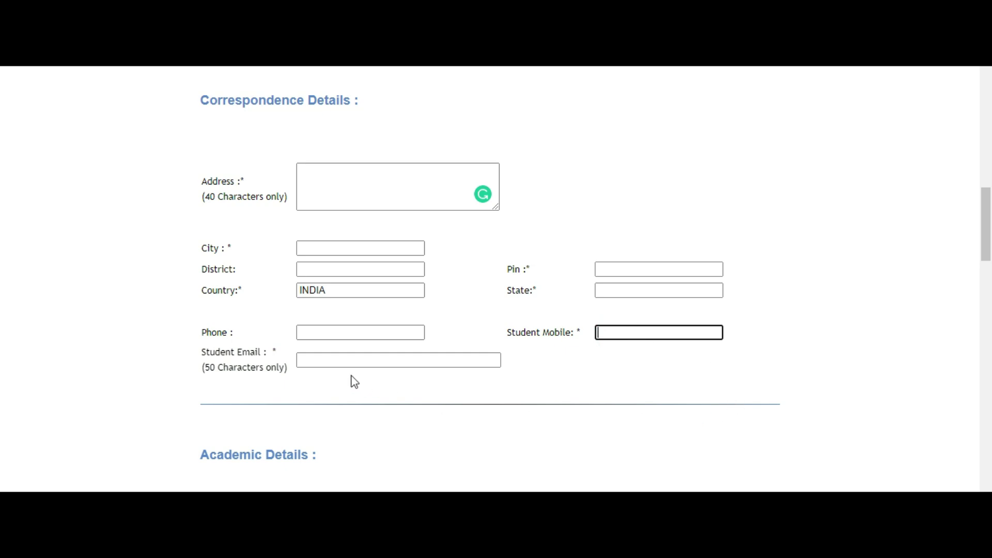
click(345, 357)
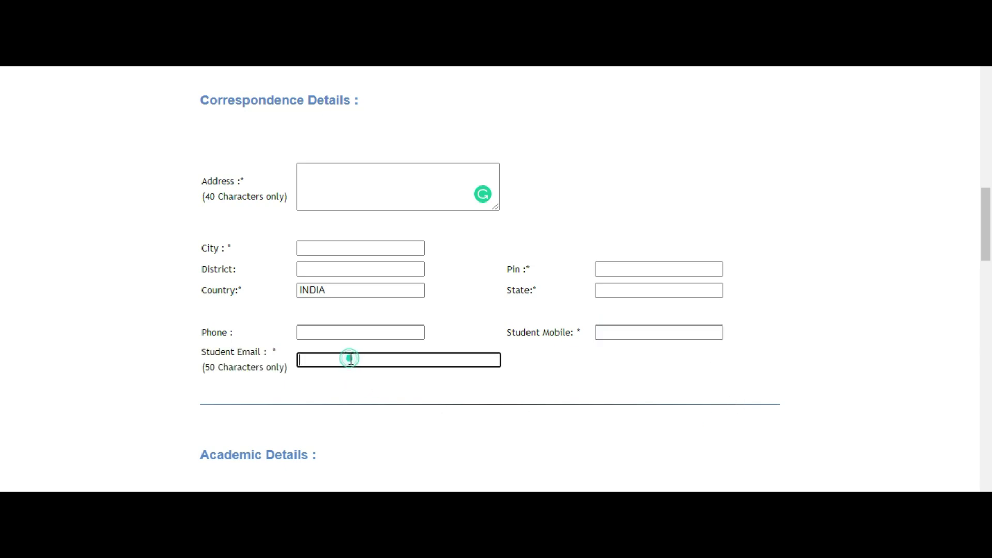
click(657, 332)
click(452, 358)
Set the last school attended for Class XII to Other in Academic Details and activate the field for specifying another school
drag(986, 201, 986, 272)
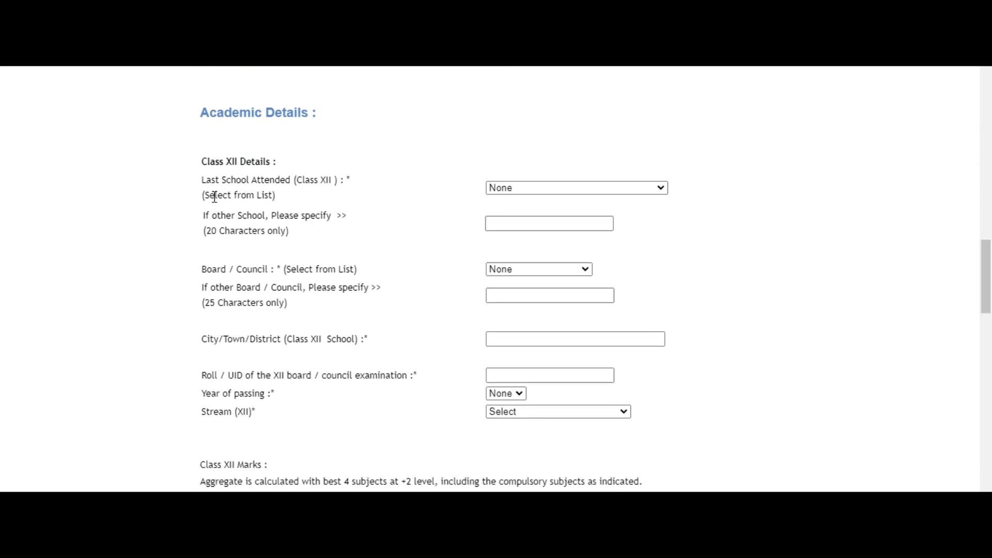
drag(197, 105, 332, 104)
click(349, 151)
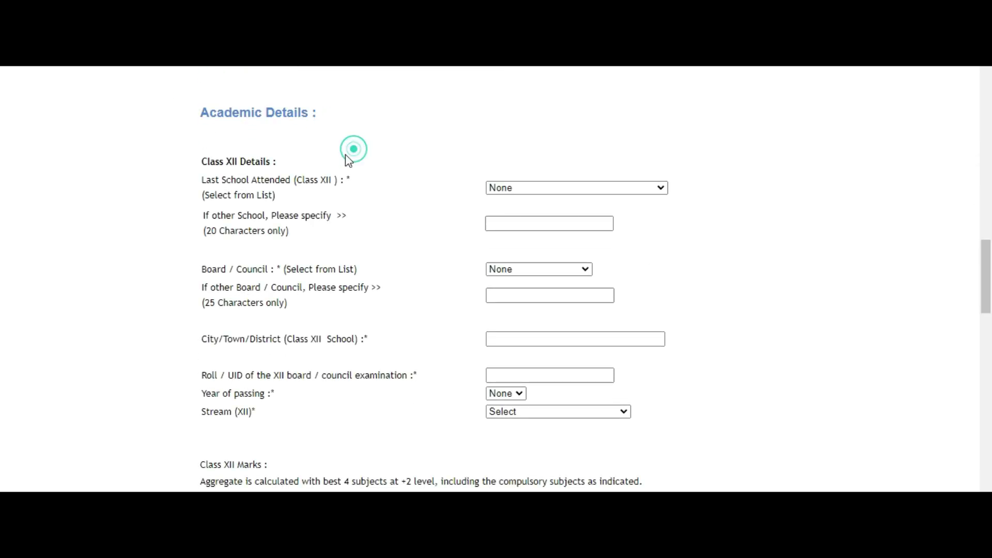
drag(201, 157, 275, 160)
click(330, 150)
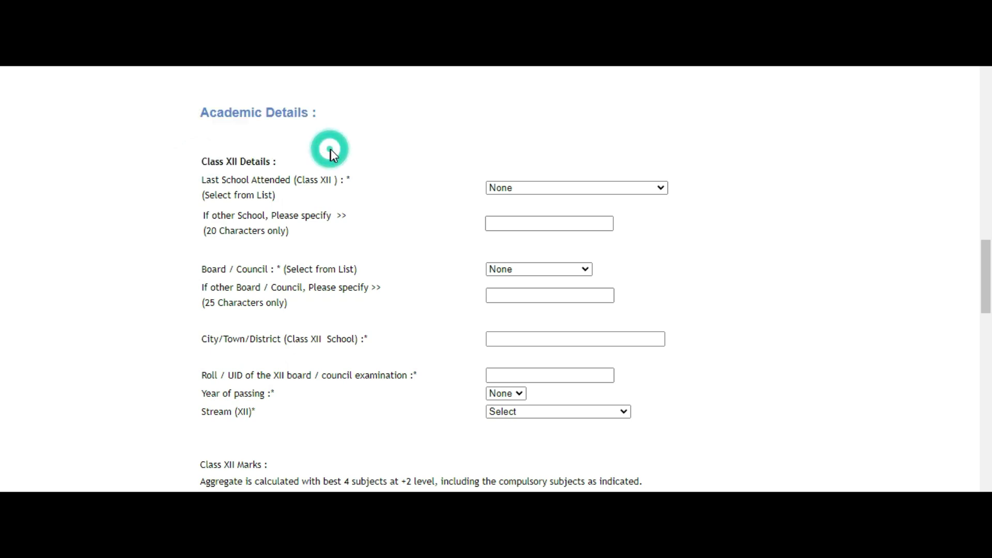
click(550, 188)
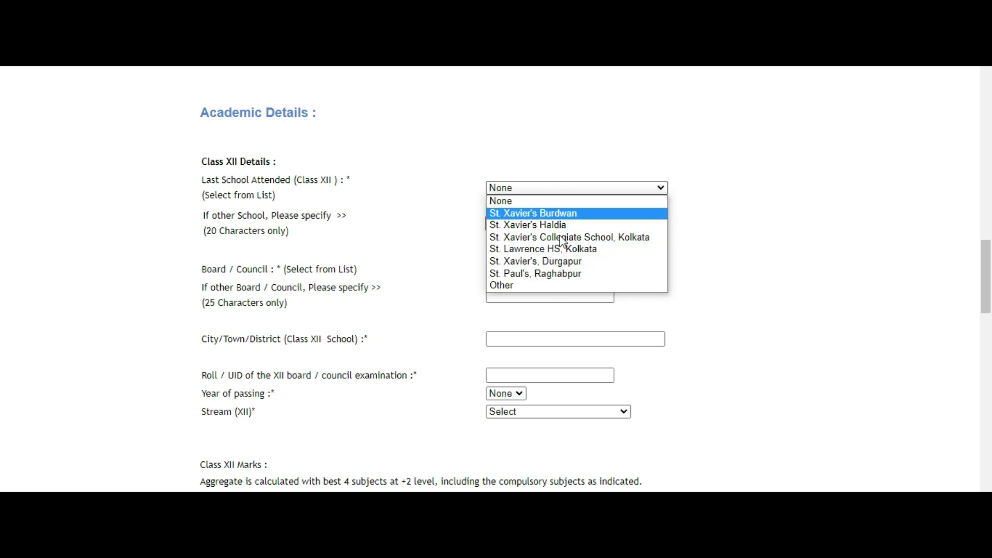
click(512, 293)
click(527, 190)
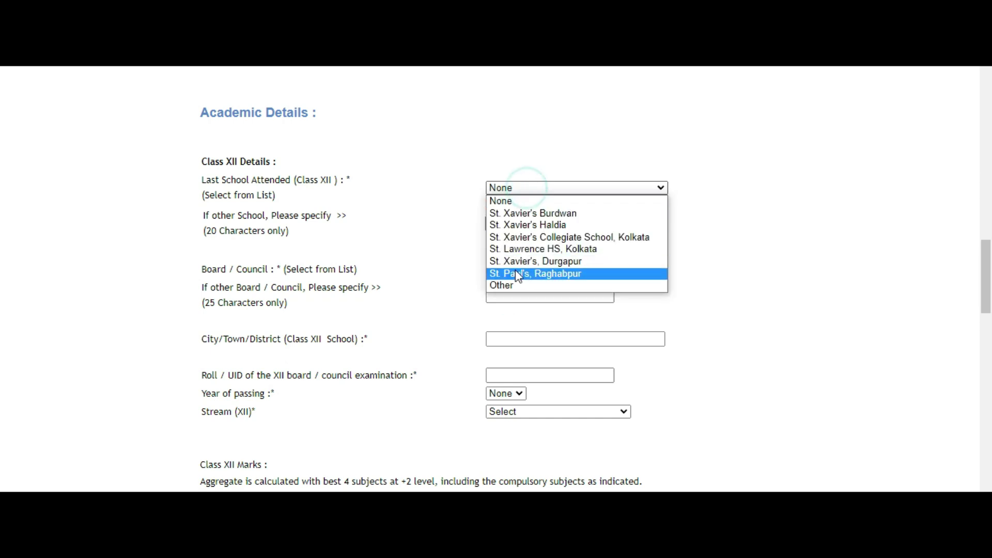
click(515, 285)
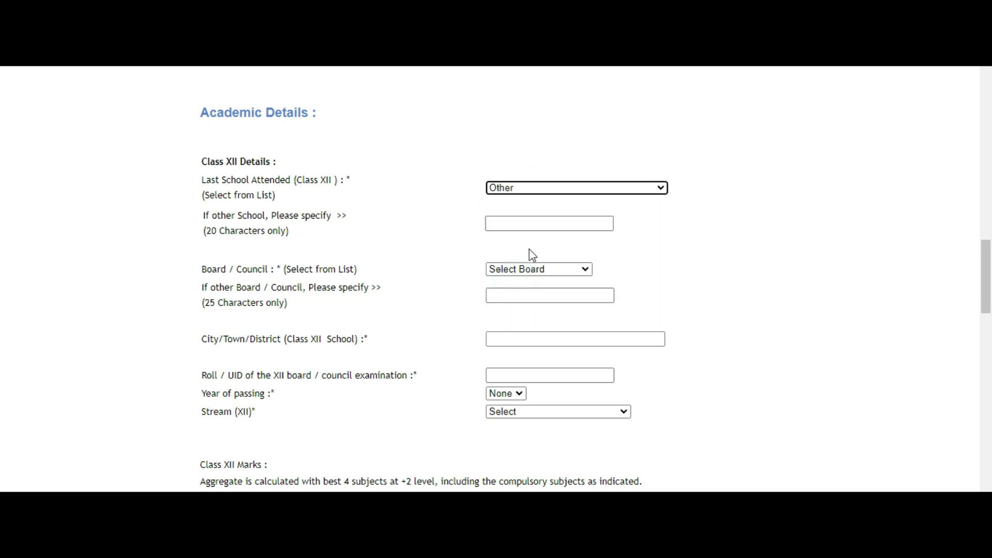
click(527, 223)
click(499, 221)
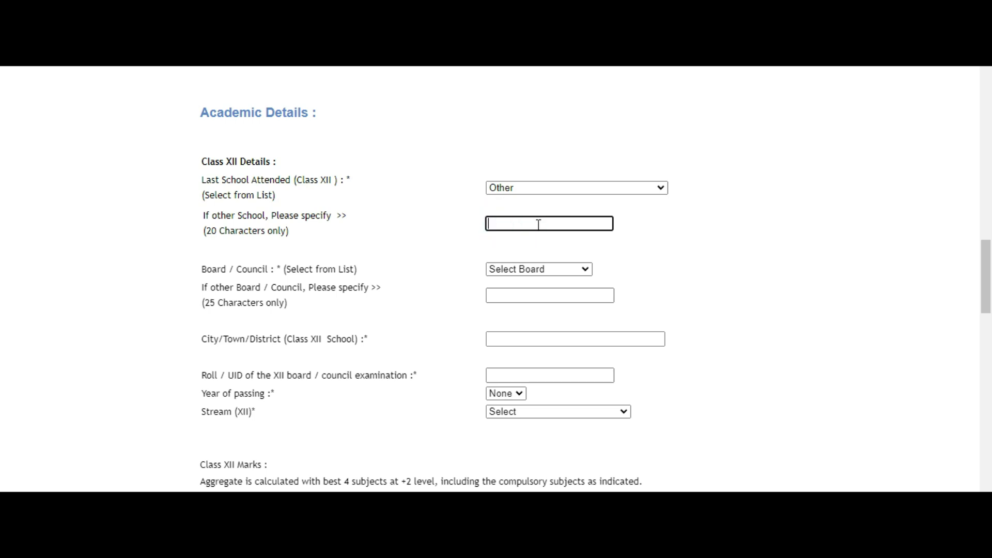
Set the Class XII board to WBCHSE (WBHS) and go through the school city and examination roll number fields
click(538, 271)
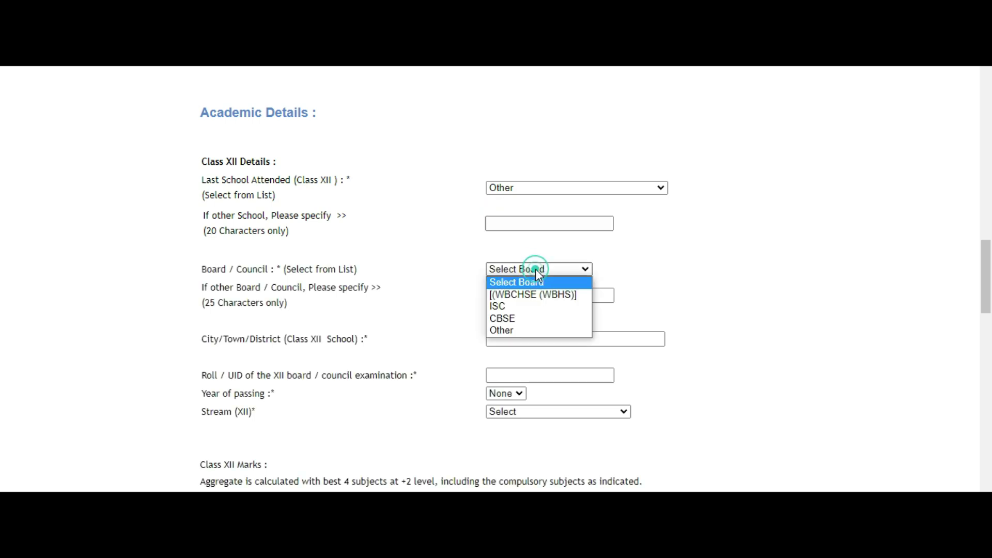
click(535, 294)
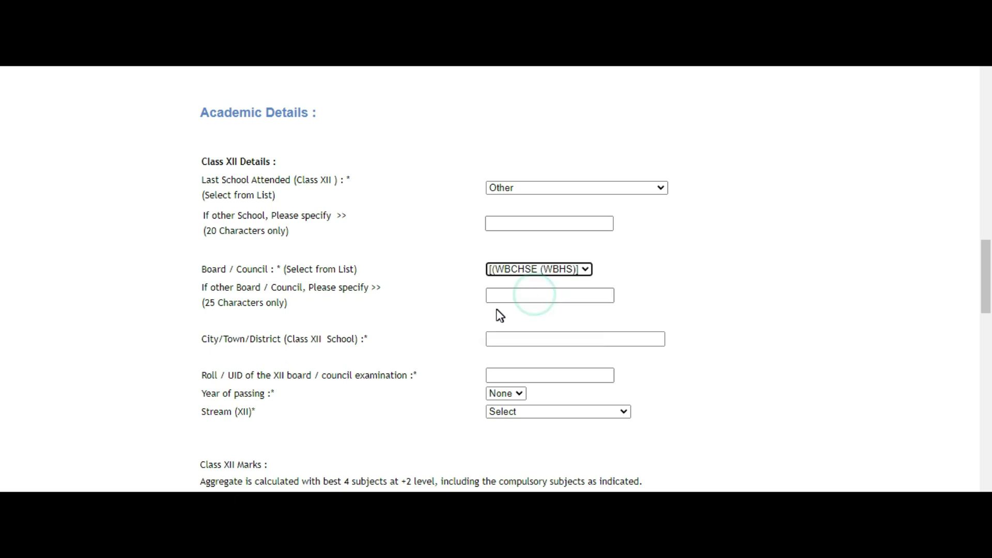
click(521, 340)
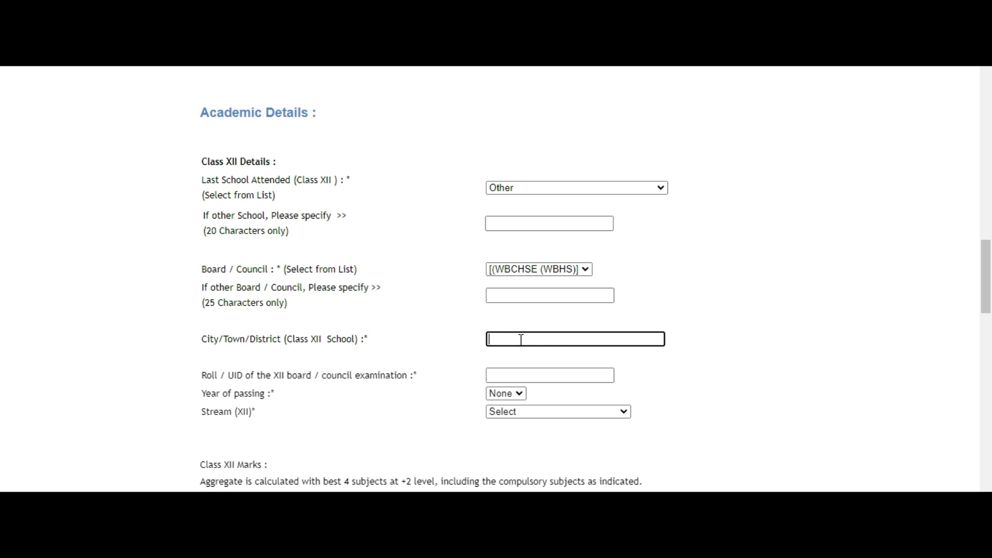
click(521, 374)
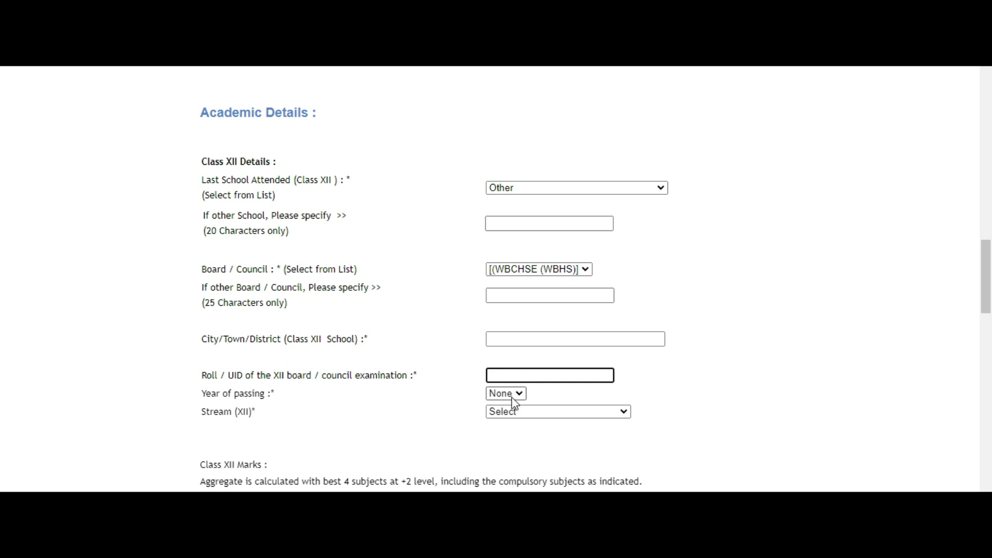
Look through the available year of passing and stream options in the Class XII details
click(511, 394)
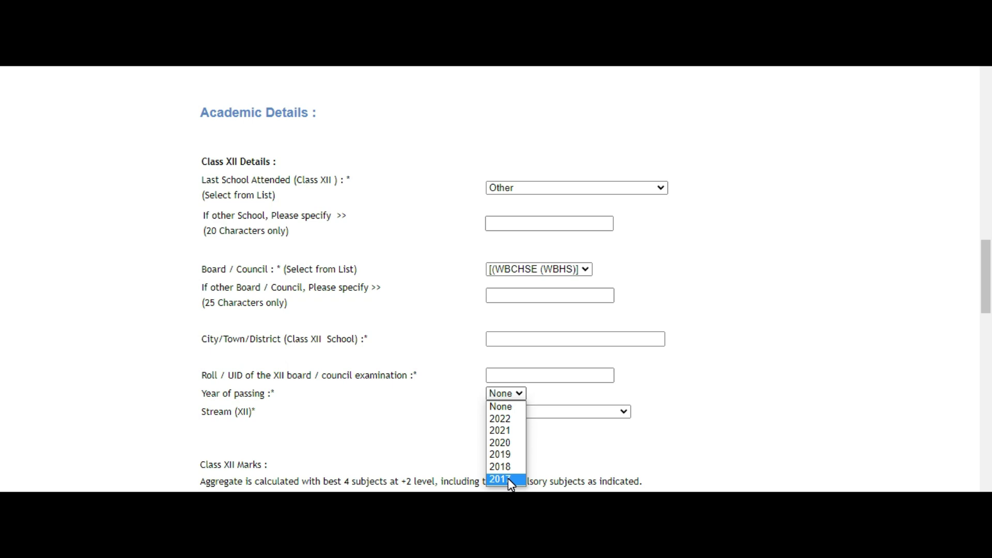
click(690, 385)
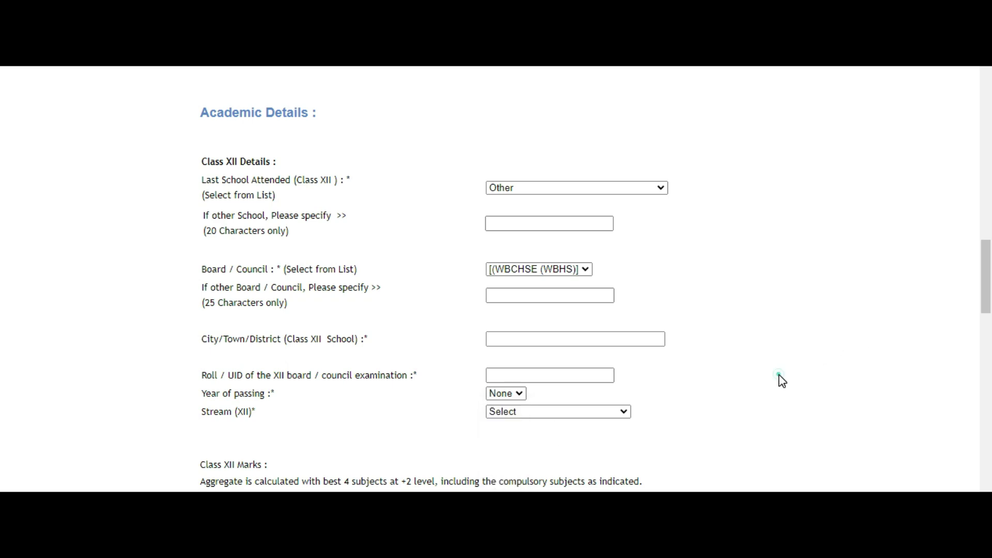
drag(194, 411, 245, 410)
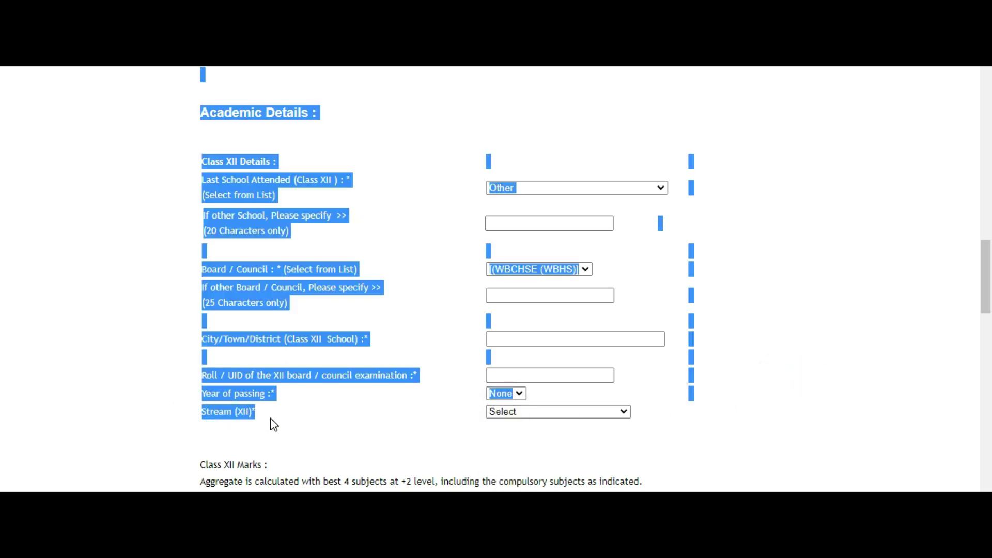
click(268, 415)
click(512, 411)
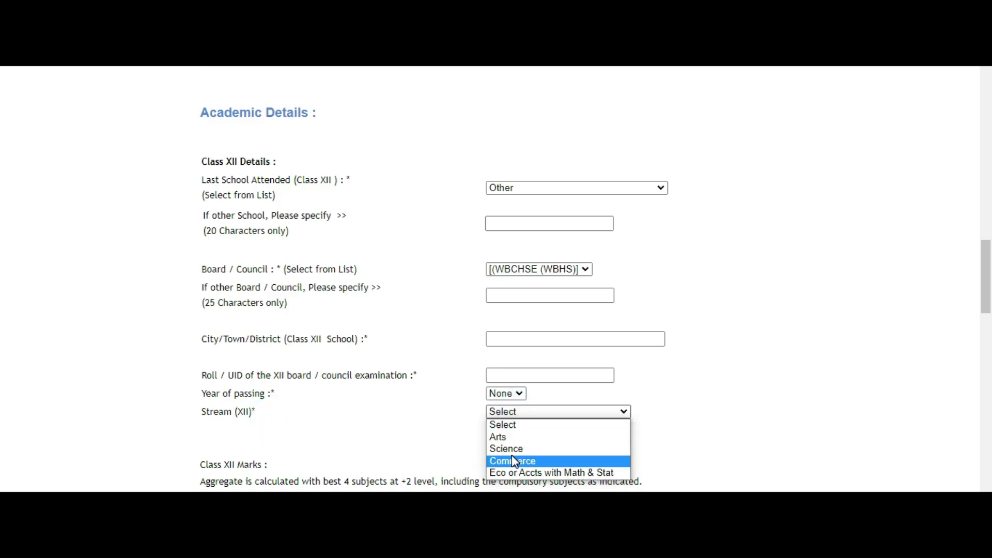
click(757, 403)
Select English A as the first Class XII subject and enter 89 as its marks
drag(987, 288, 986, 342)
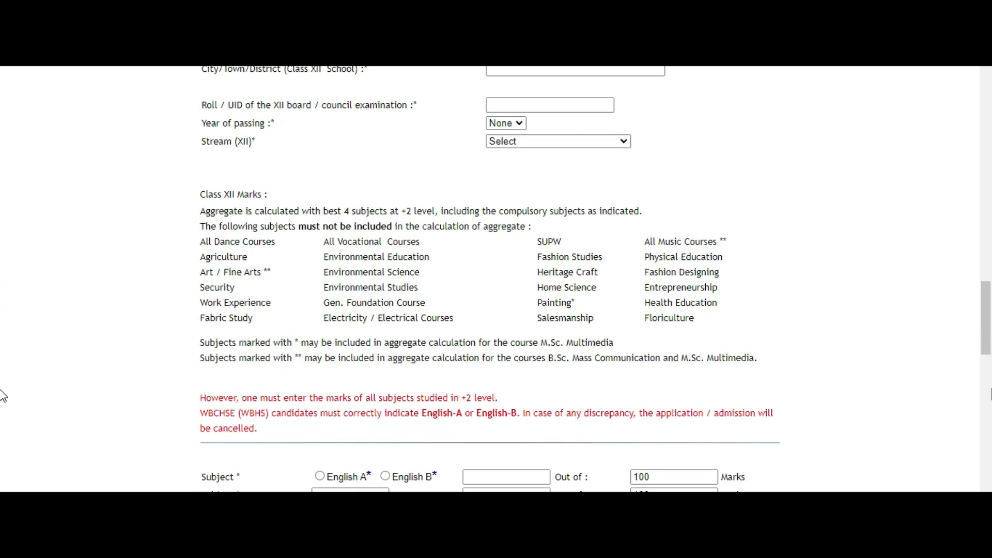
scroll(215, 353, down, 3)
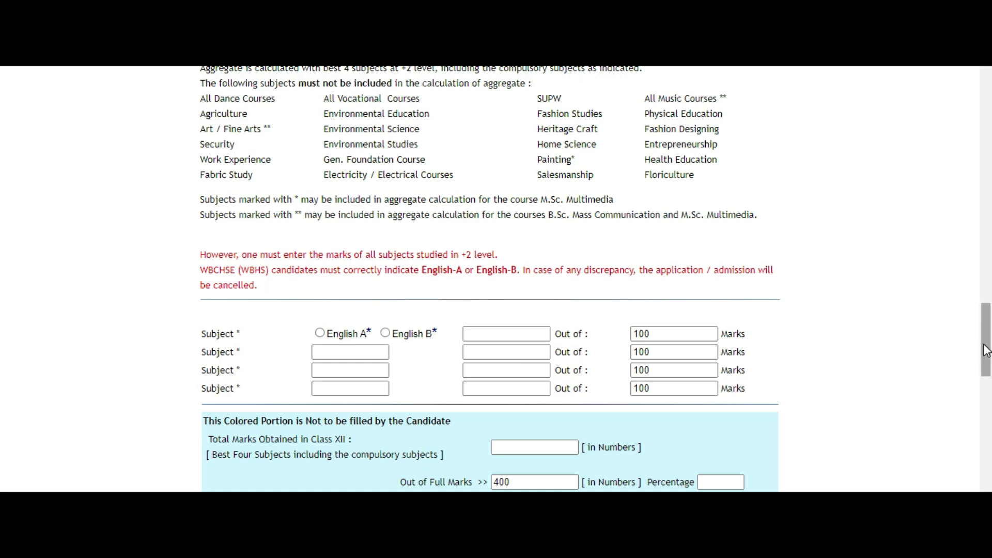
mouse_move(987, 339)
mouse_down()
mouse_move(986, 279)
mouse_move(986, 352)
mouse_up()
click(320, 252)
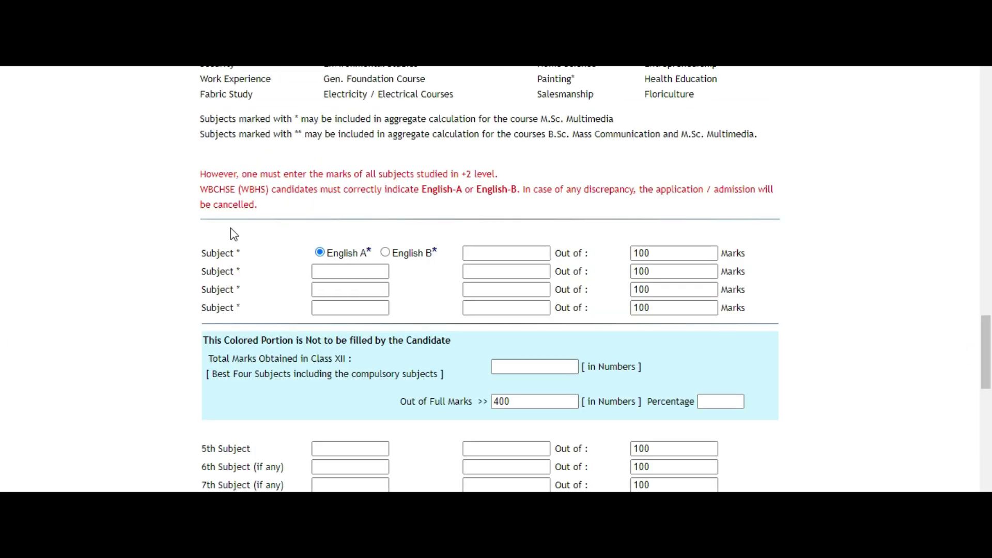
drag(200, 255, 254, 318)
click(255, 318)
click(484, 255)
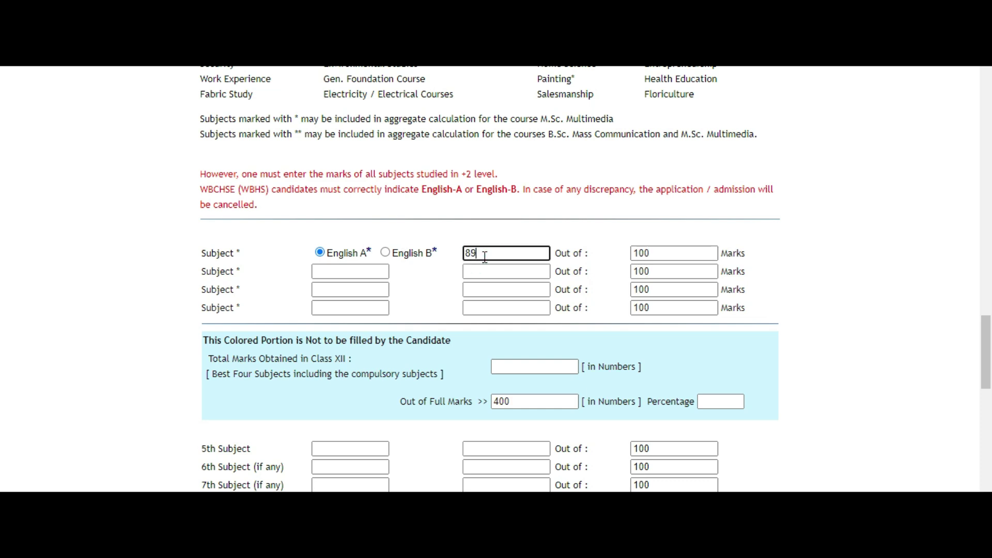
Fill in the remaining Class XII subjects as physics 85, chem 84 and math 80, and trigger the total marks calculation
click(359, 272)
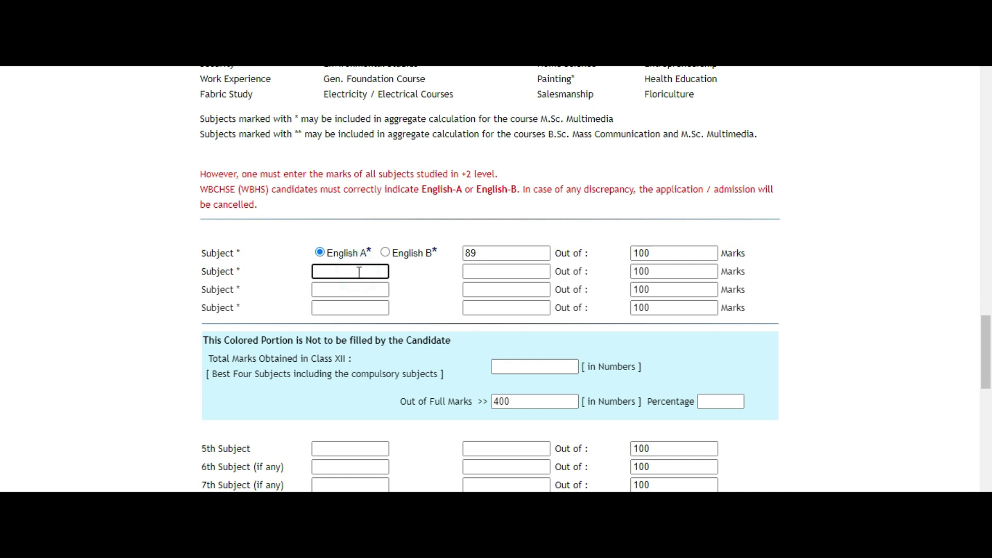
click(355, 292)
click(362, 310)
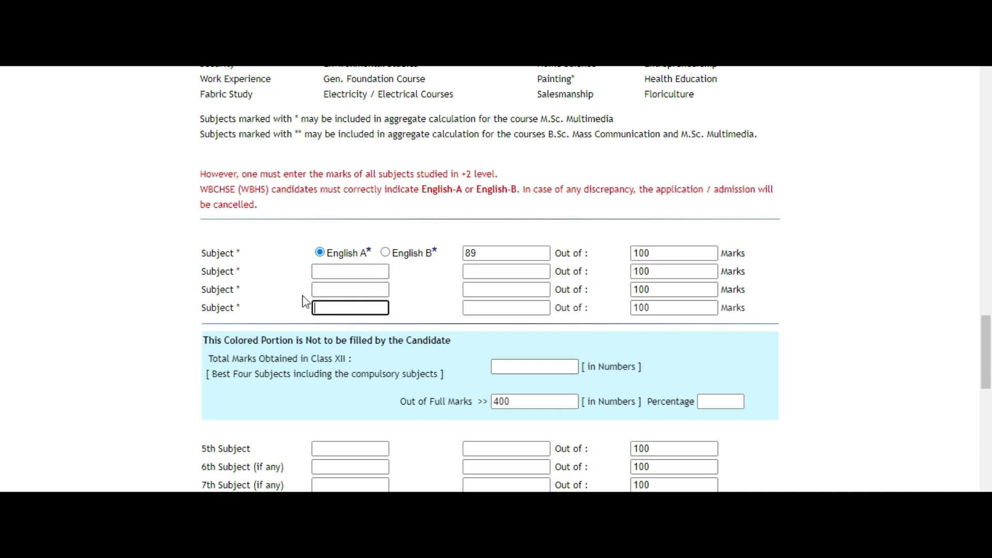
click(366, 267)
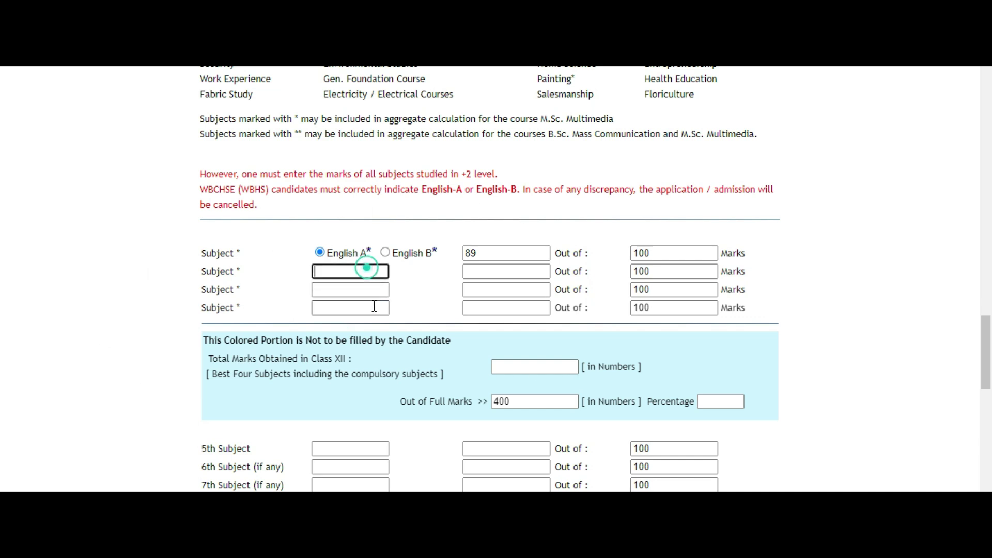
click(506, 270)
click(507, 291)
click(514, 309)
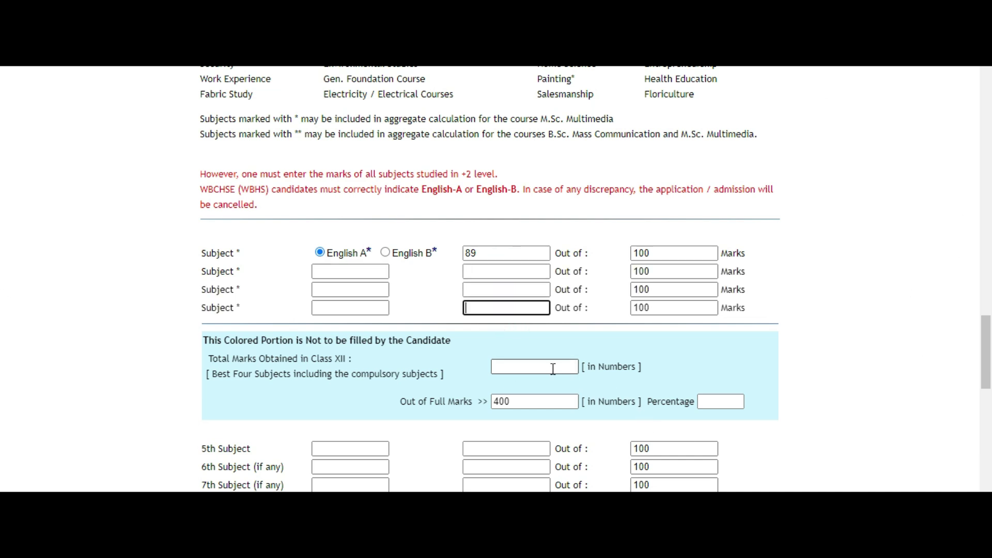
click(357, 273)
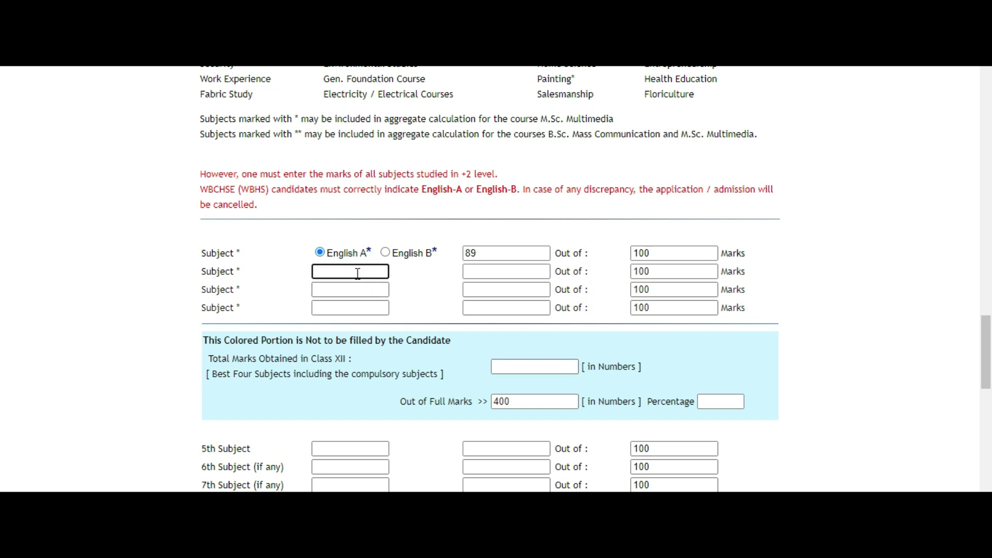
text(physics)
click(362, 290)
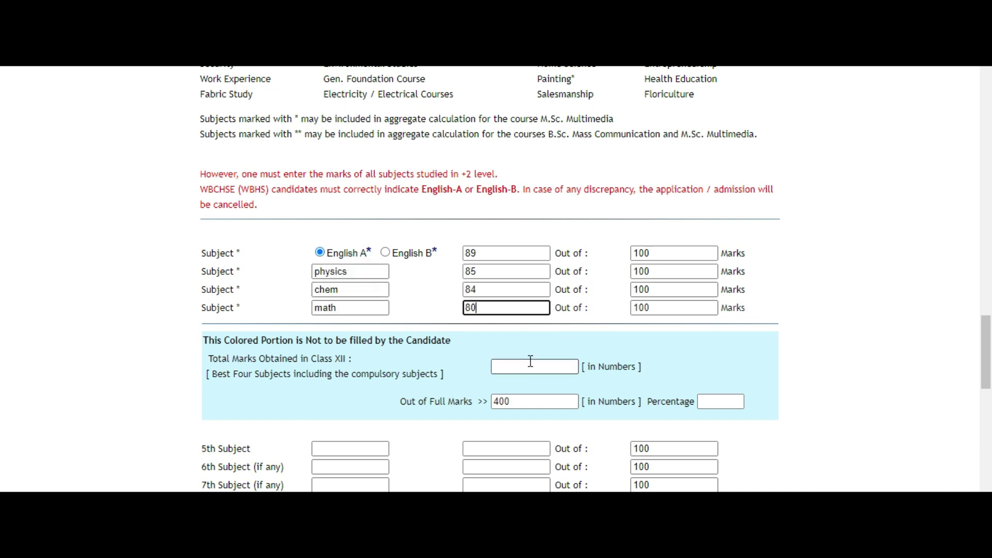
click(530, 363)
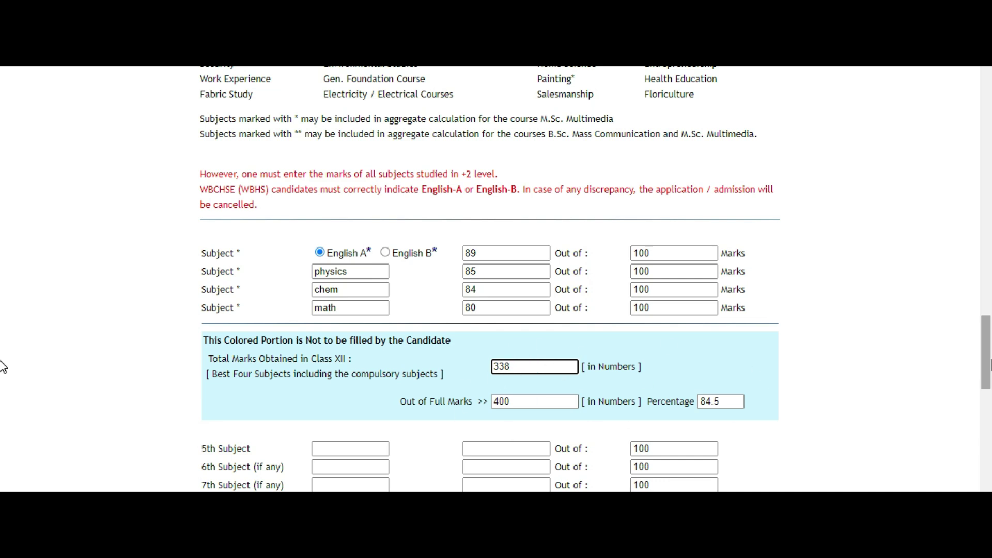
Set the school attended in Class X to Other and activate the field for specifying another school
drag(986, 358, 985, 407)
scroll(3, 362, down, 1)
triple_click(187, 191)
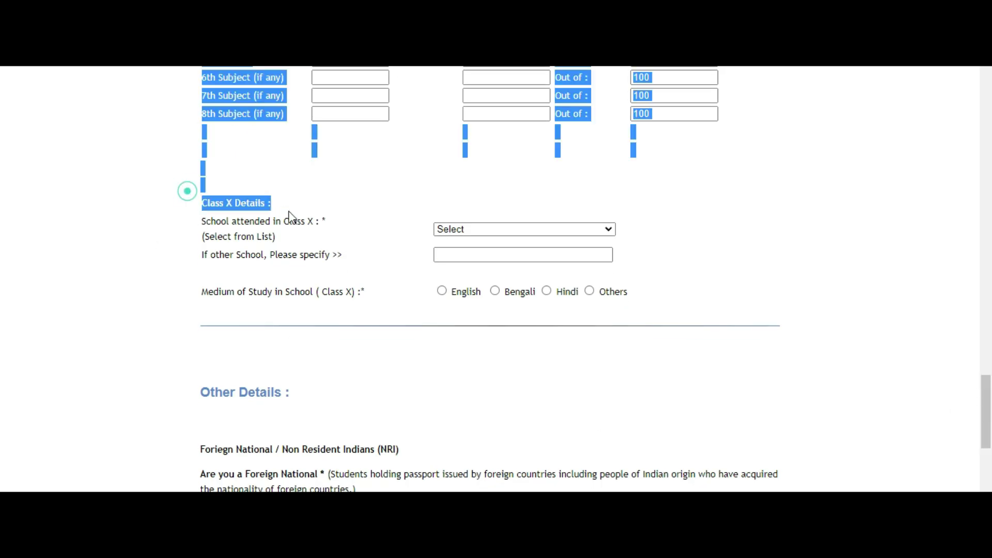
click(305, 185)
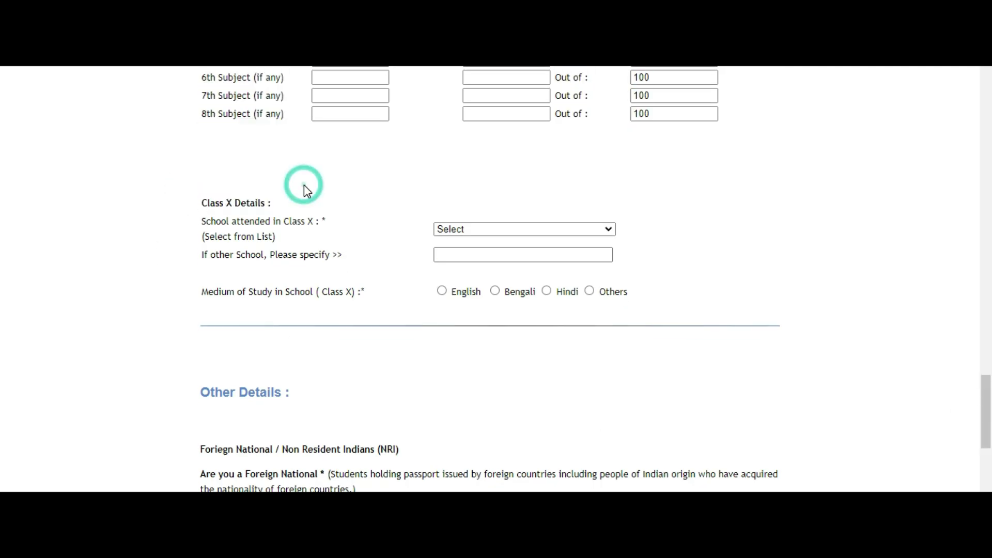
click(467, 232)
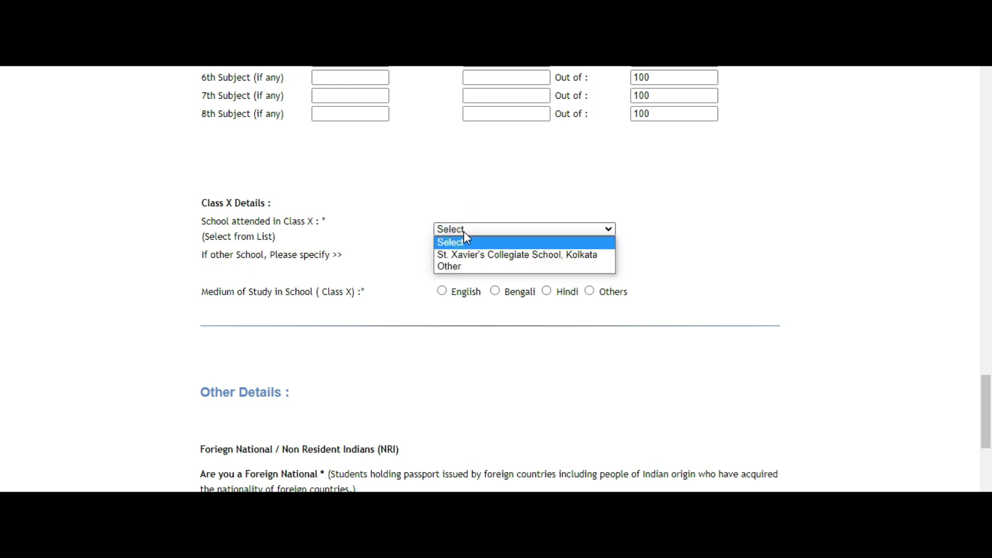
click(463, 266)
click(457, 257)
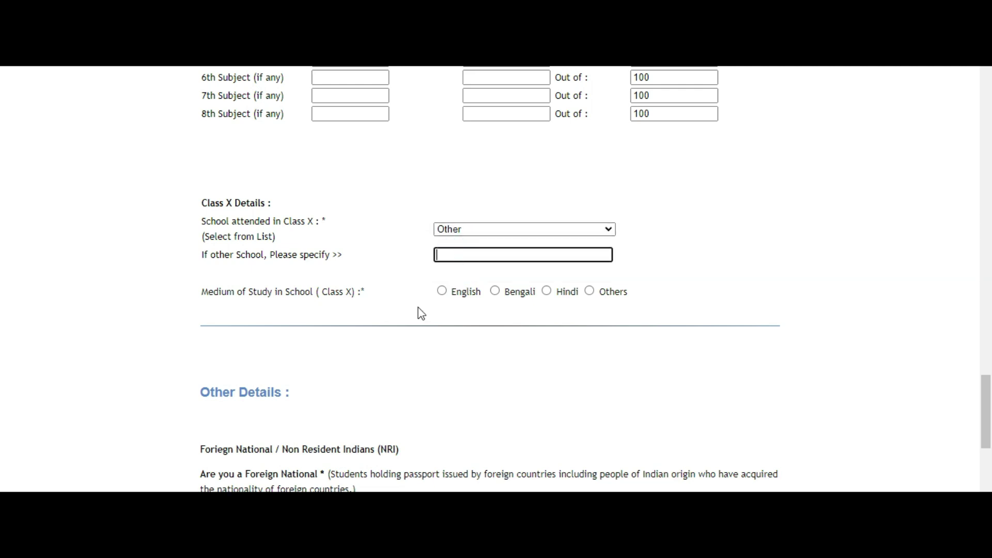
Review the Class X medium of study options and the Foreign National / NRI questions in Other Details
drag(184, 290, 364, 296)
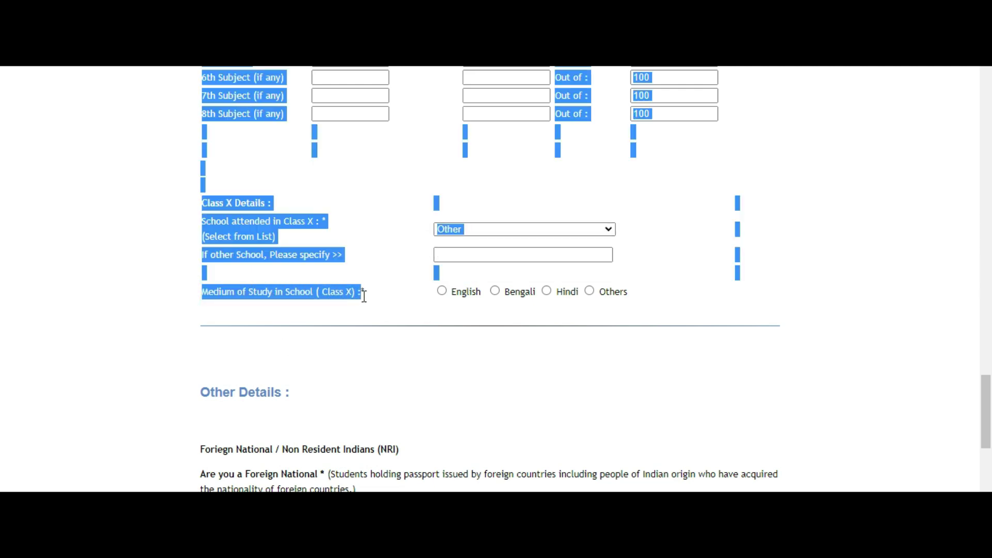
click(436, 321)
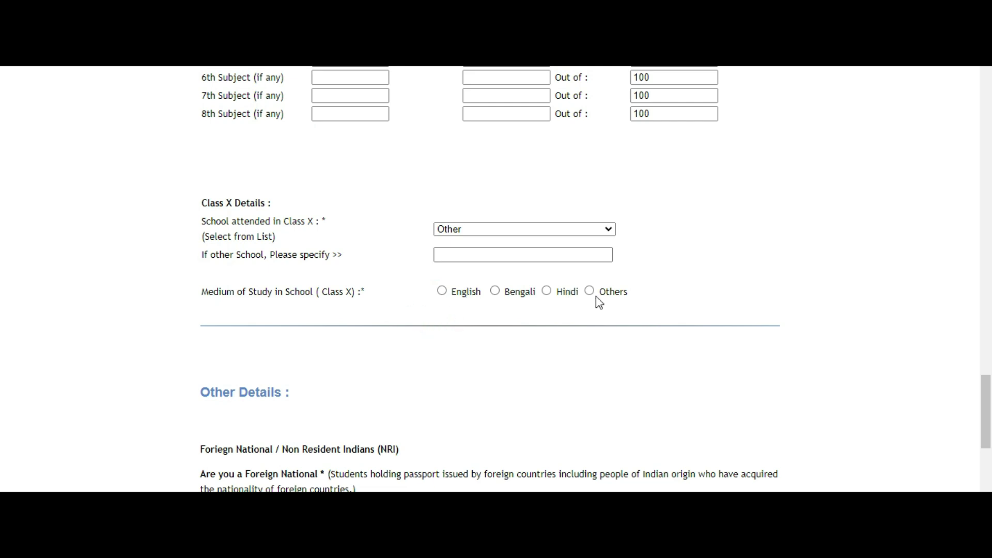
drag(987, 402, 986, 442)
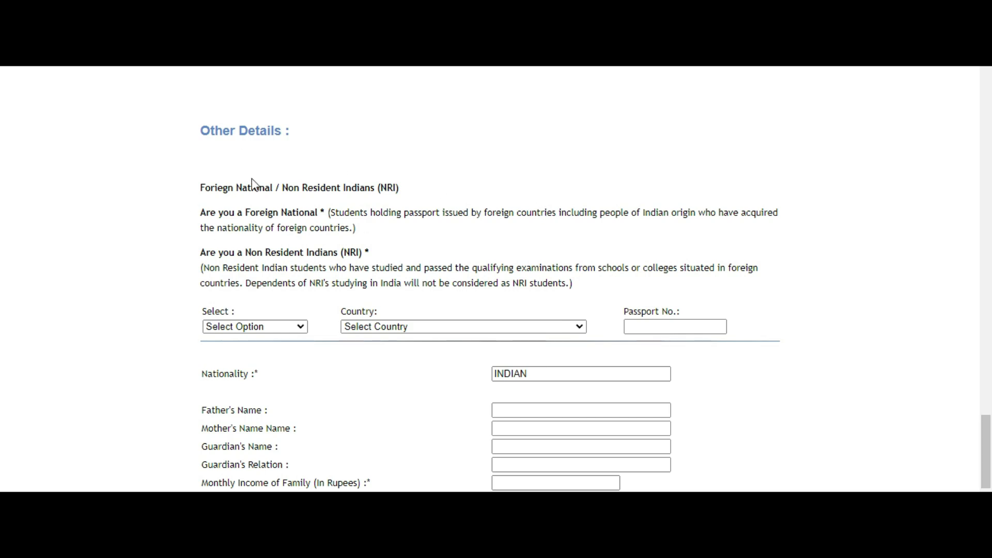
drag(224, 195, 341, 202)
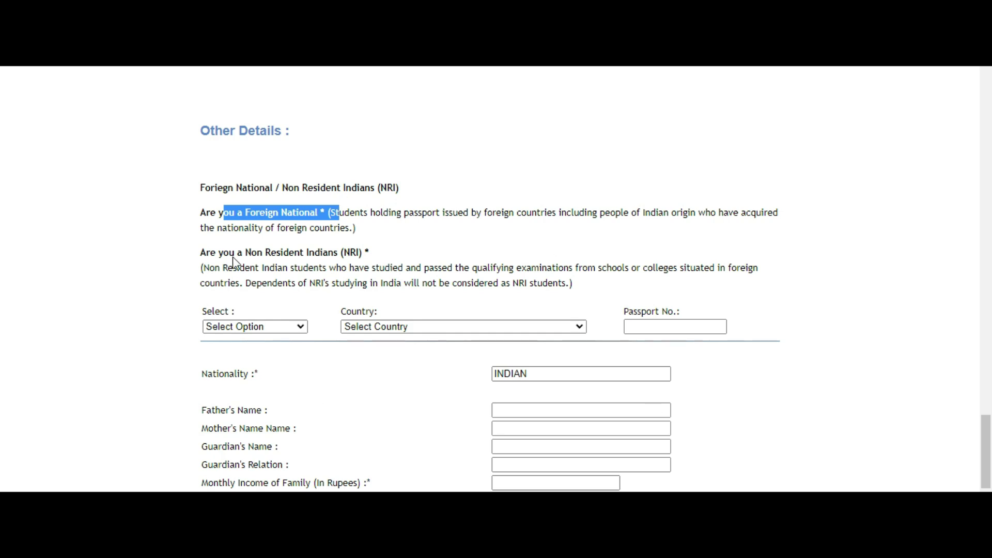
Fill in the father's, mother's and guardian's names, the guardian's relation as FATHER and the family's monthly income as 400000
drag(986, 436, 988, 465)
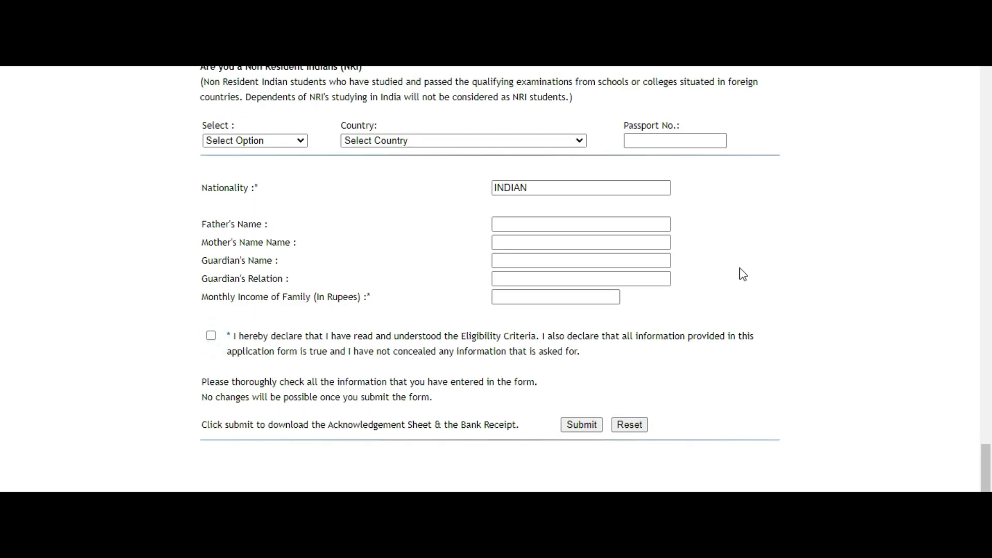
drag(210, 176, 387, 281)
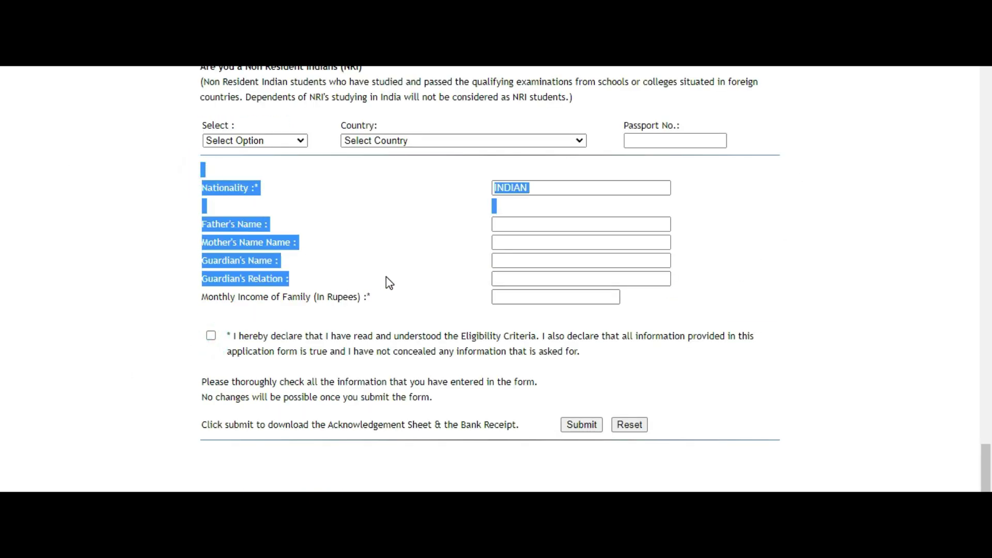
click(553, 190)
double_click(554, 189)
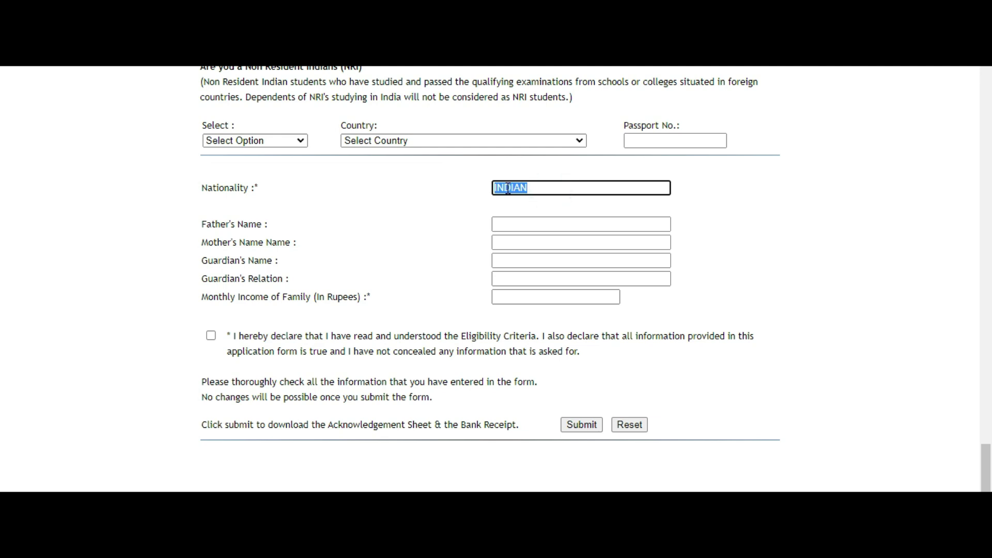
key(BackSpace)
click(542, 223)
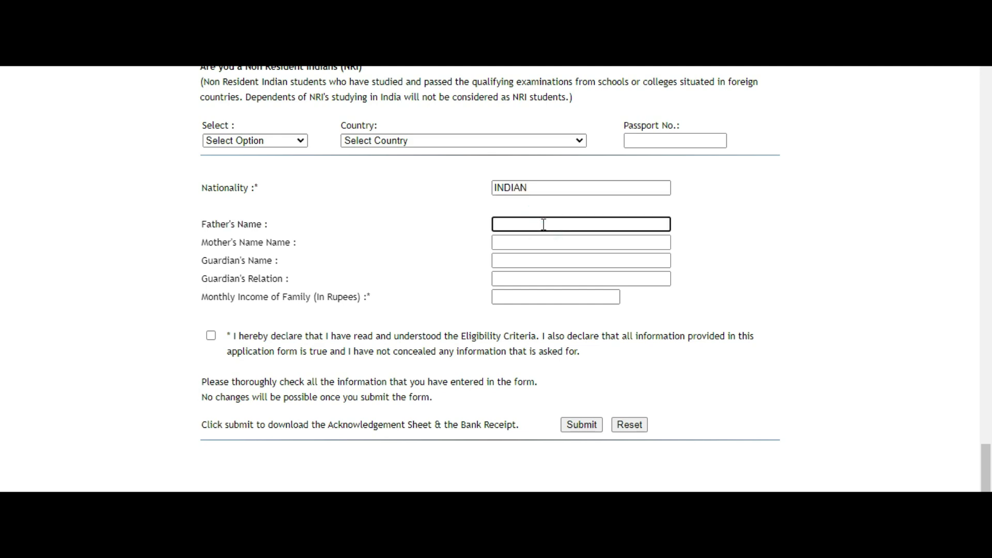
click(543, 241)
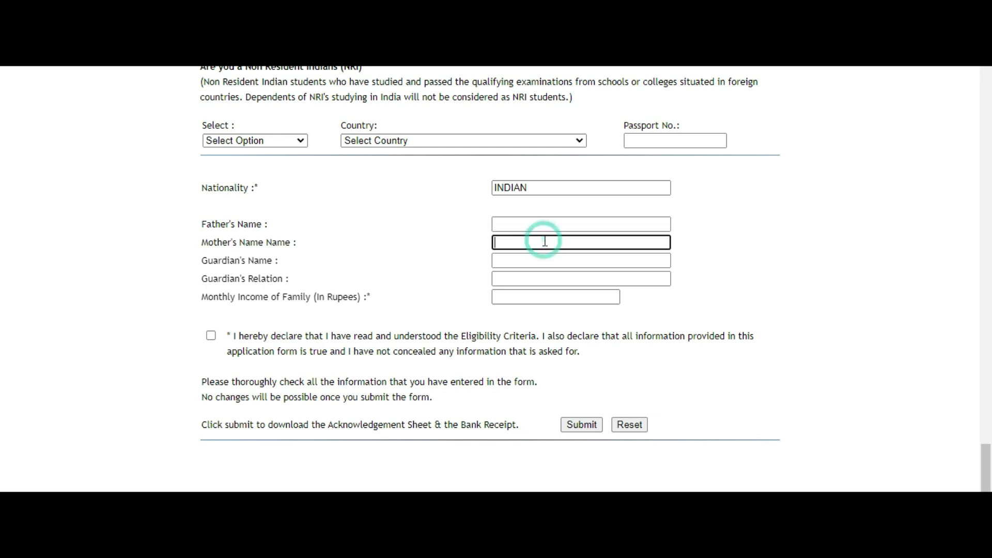
click(546, 260)
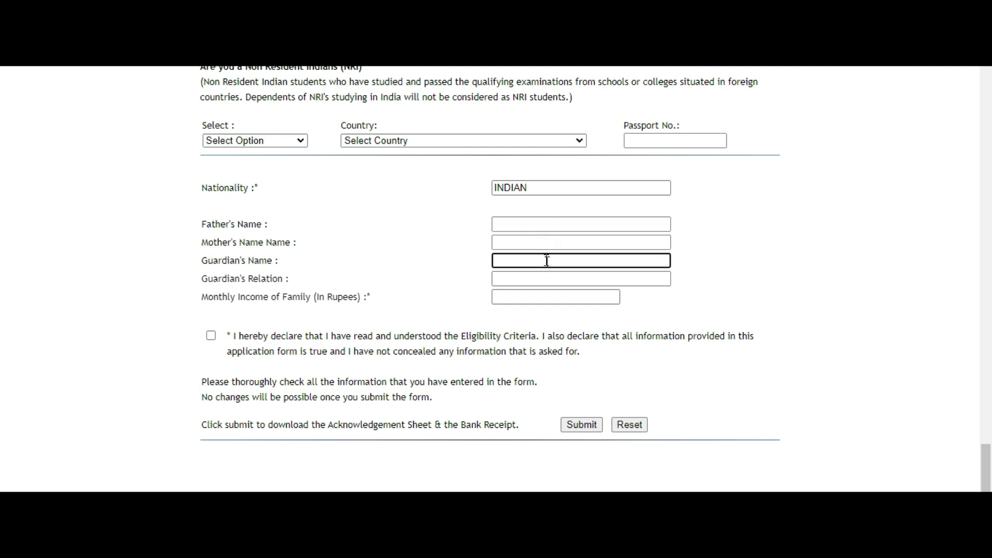
click(544, 282)
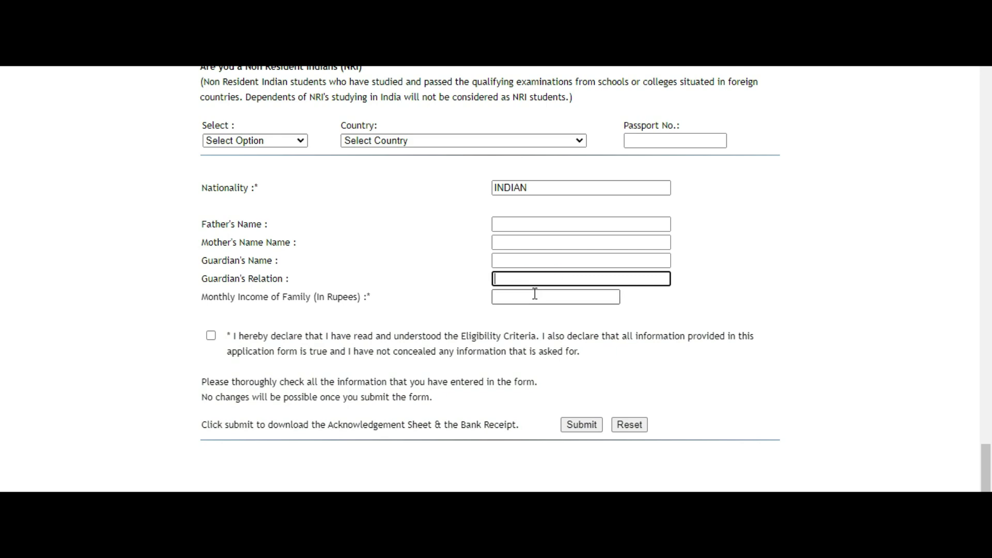
click(533, 299)
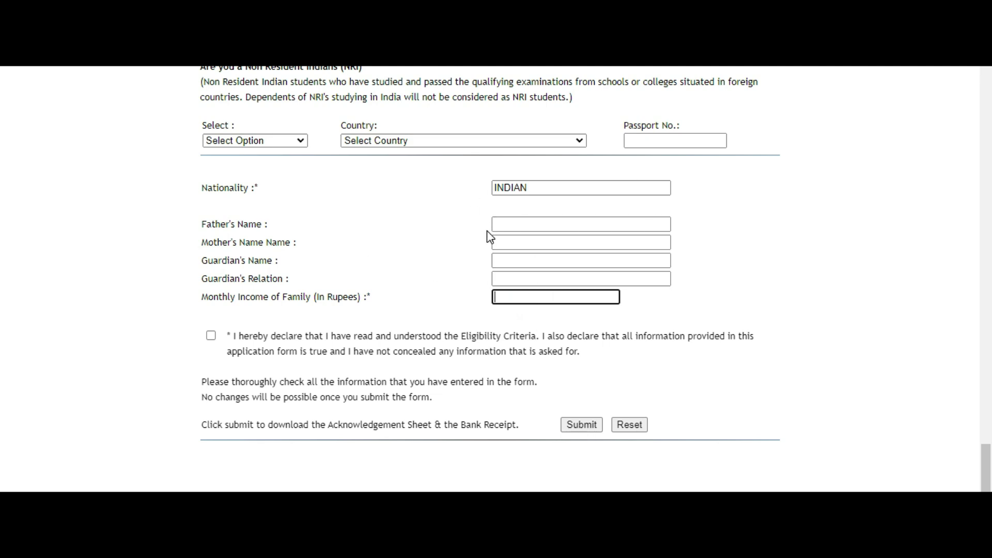
click(507, 225)
click(886, 204)
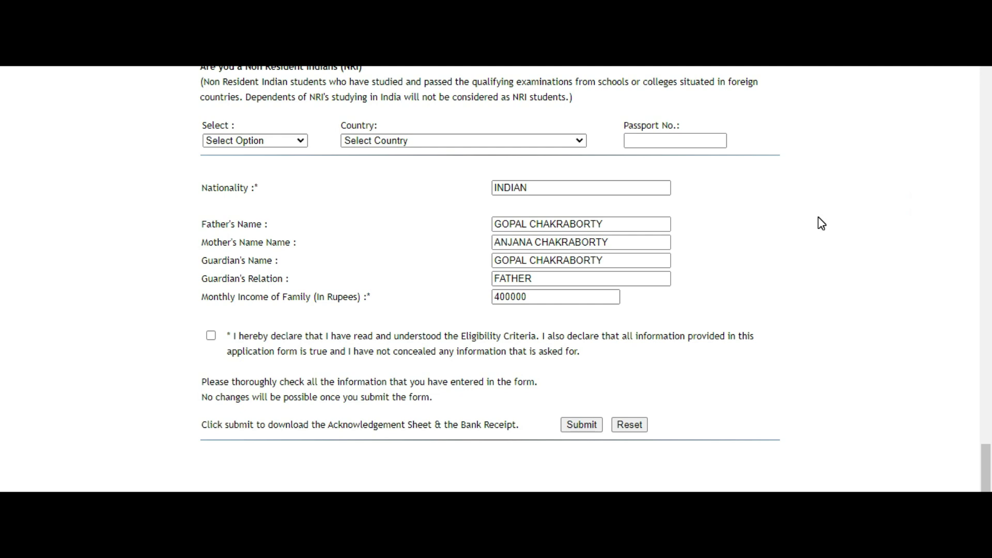
Submit the form with the eligibility declaration accepted and open the print dialog for the resulting application sheet
click(211, 335)
click(564, 425)
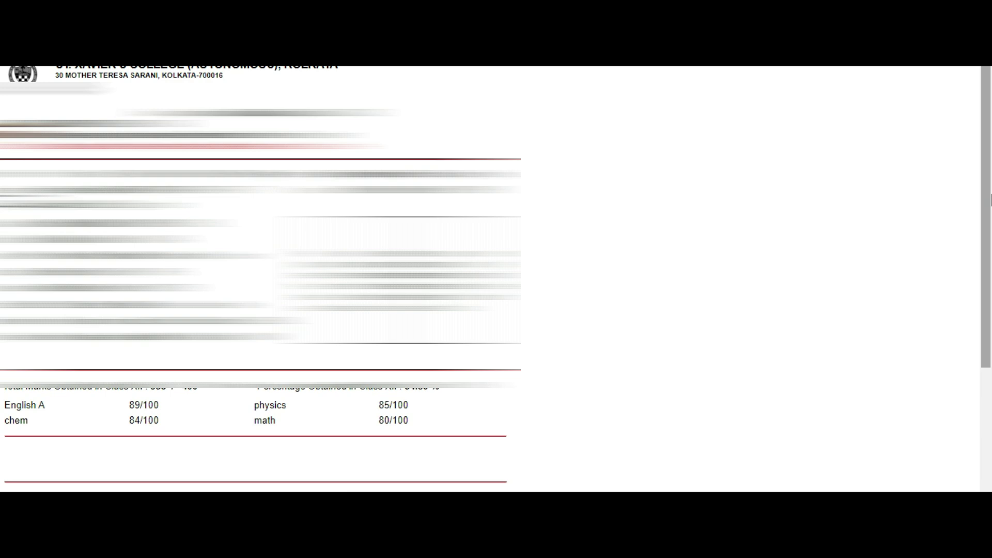
scroll(564, 431, down, 5)
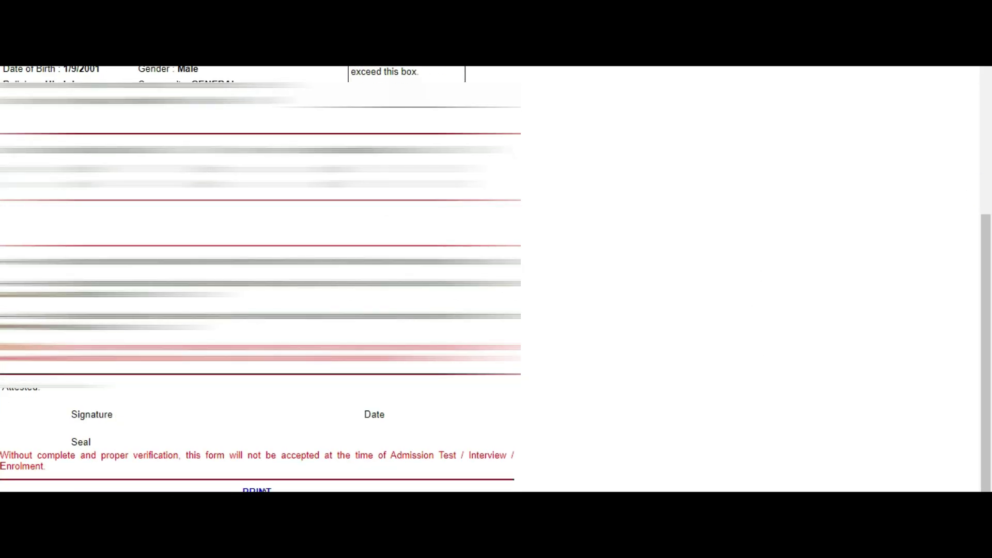
click(258, 489)
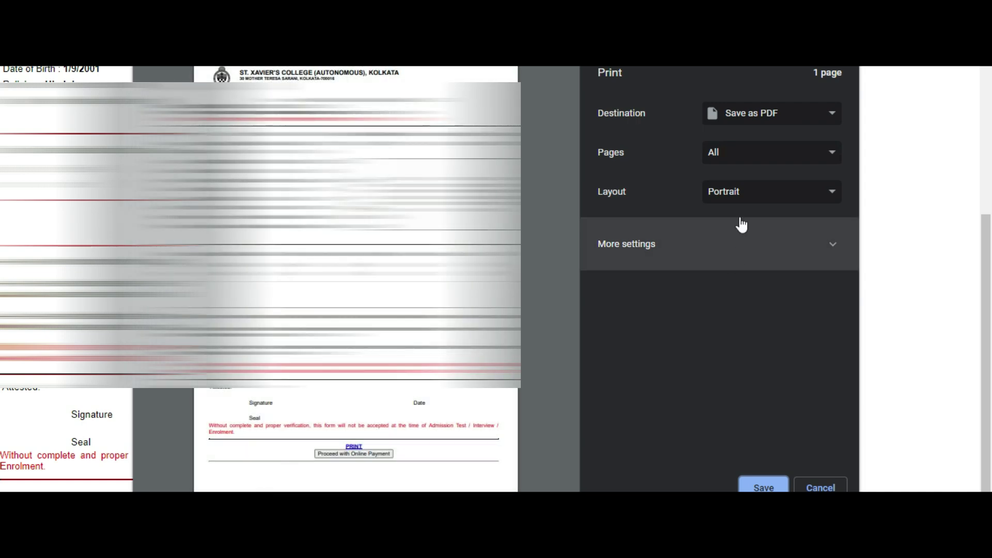
Dismiss the print dialog without saving and continue from the application sheet to the document upload page
click(820, 487)
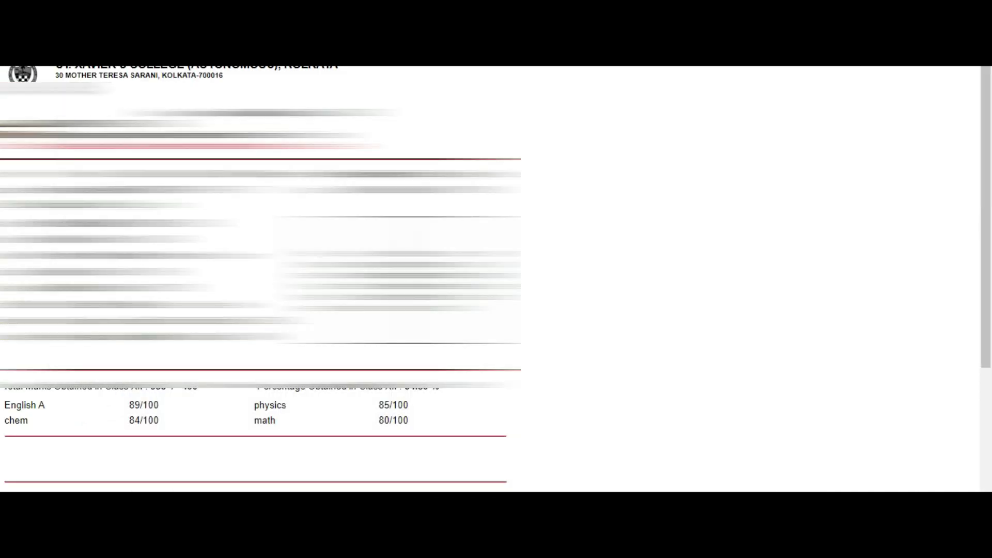
scroll(969, 403, down, 5)
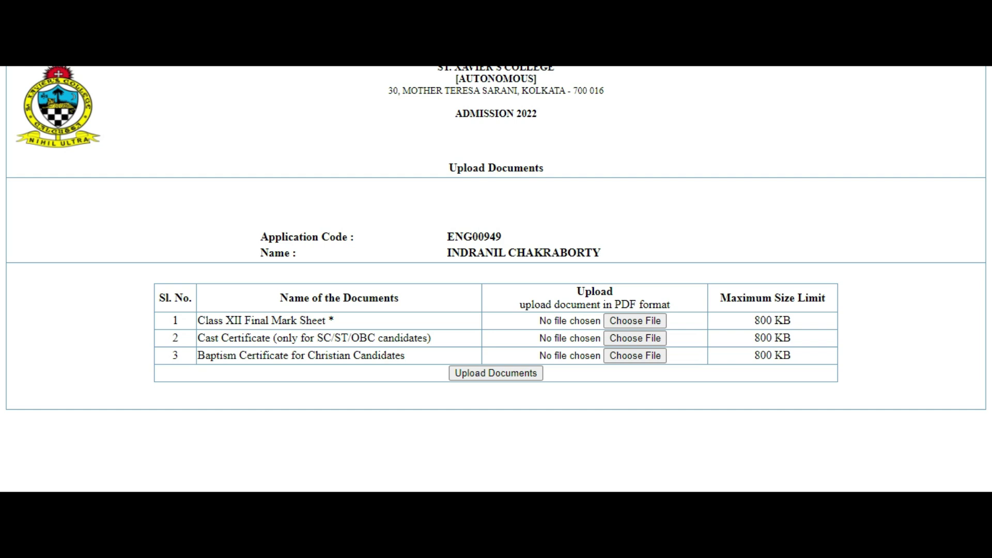
Attach AGUST FEE.pdf from the SOFTWARES (D:) drive as the Class XII Final Mark Sheet
drag(245, 321, 335, 323)
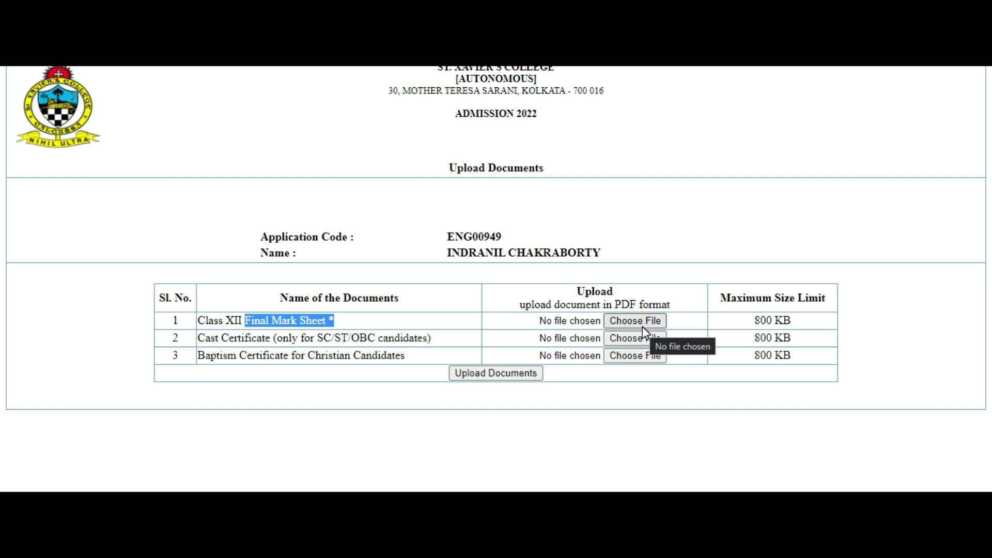
click(441, 316)
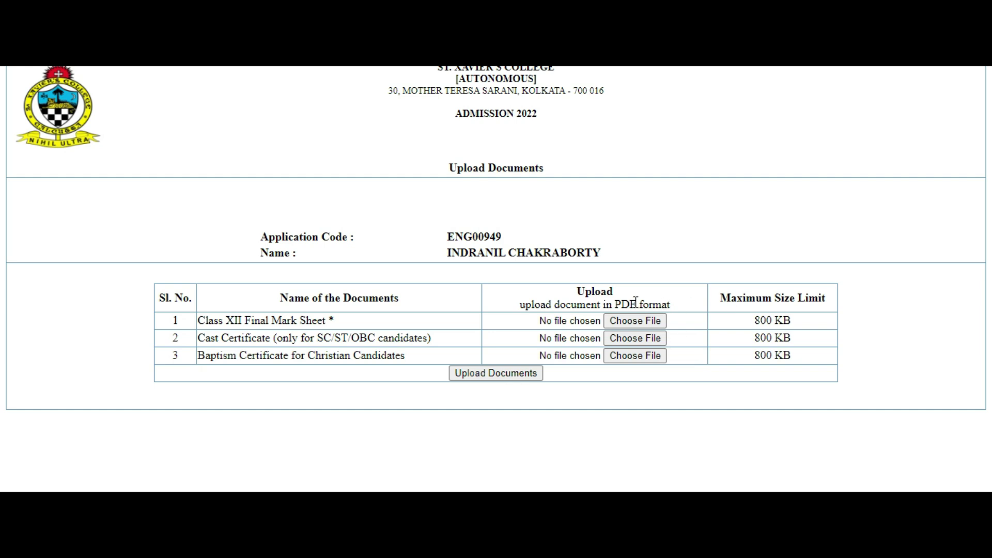
drag(615, 305, 638, 305)
drag(750, 324, 793, 320)
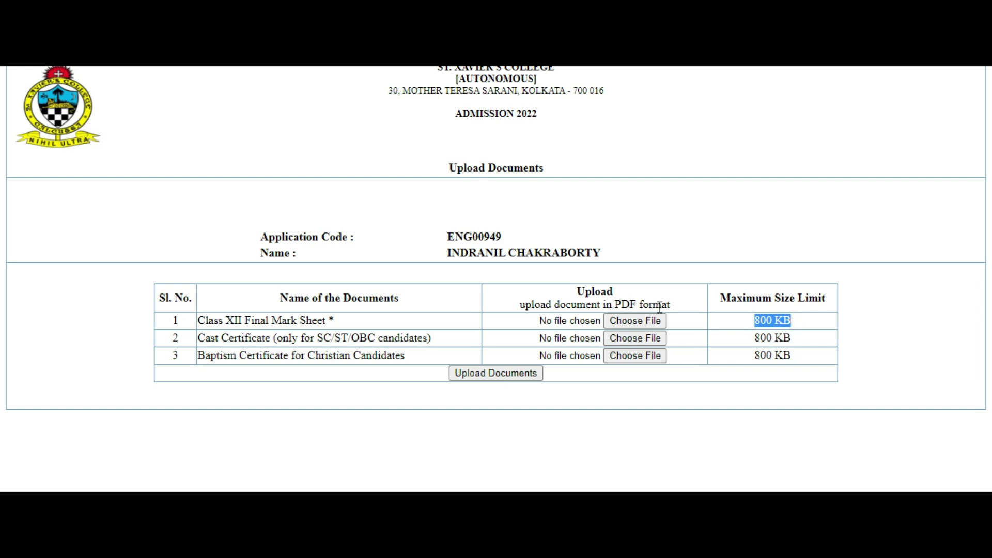
click(646, 323)
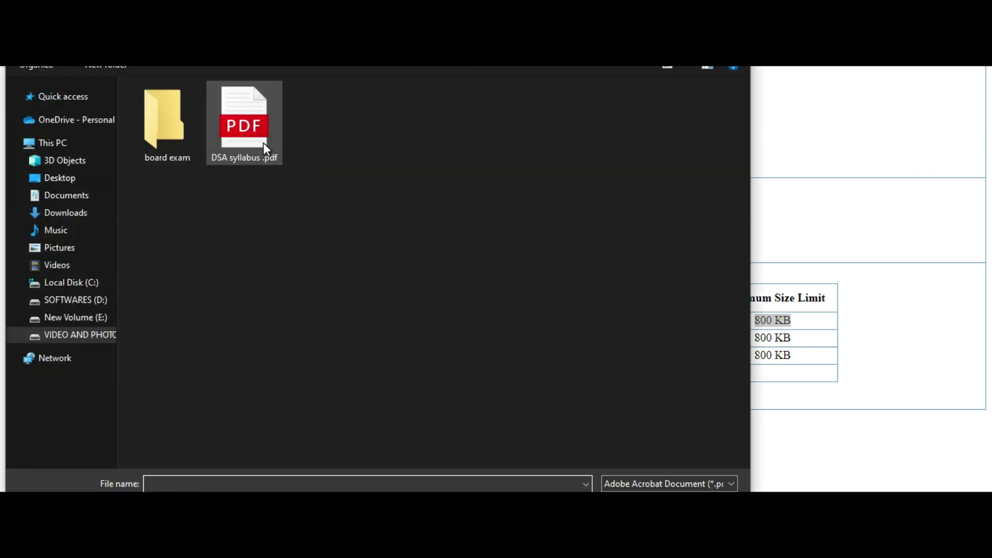
click(101, 336)
click(83, 301)
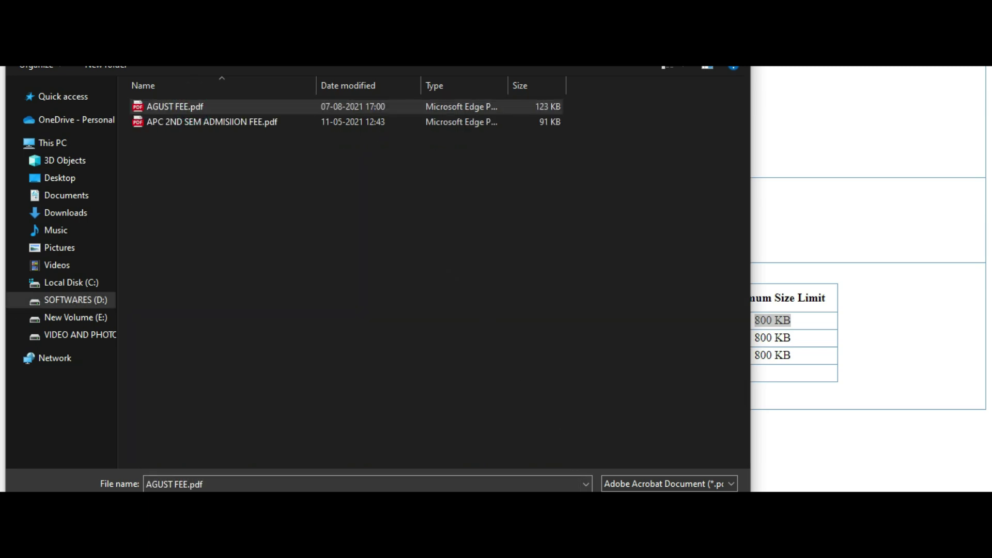
key(Return)
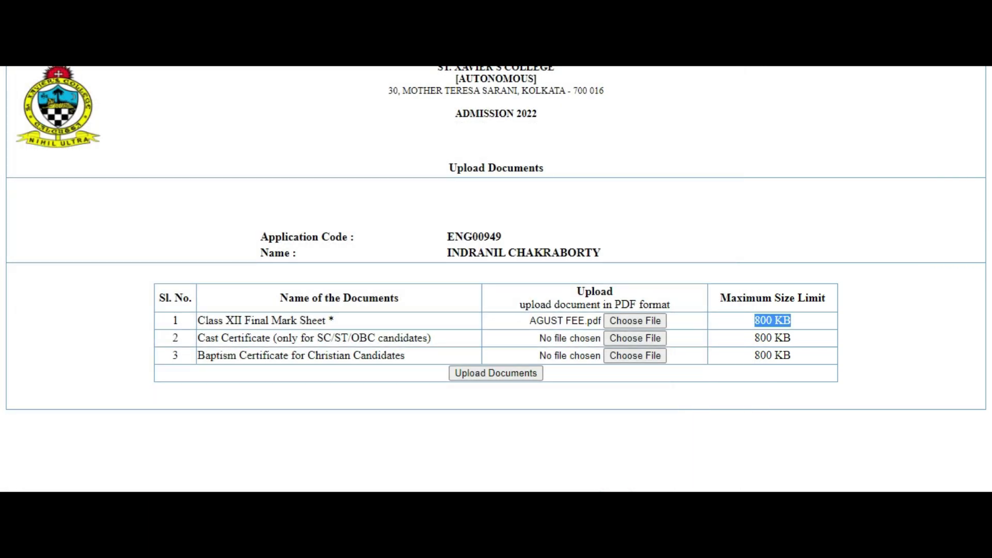
Upload the attached mark sheet, leaving the cast certificate and baptism certificate without files
drag(252, 338, 439, 343)
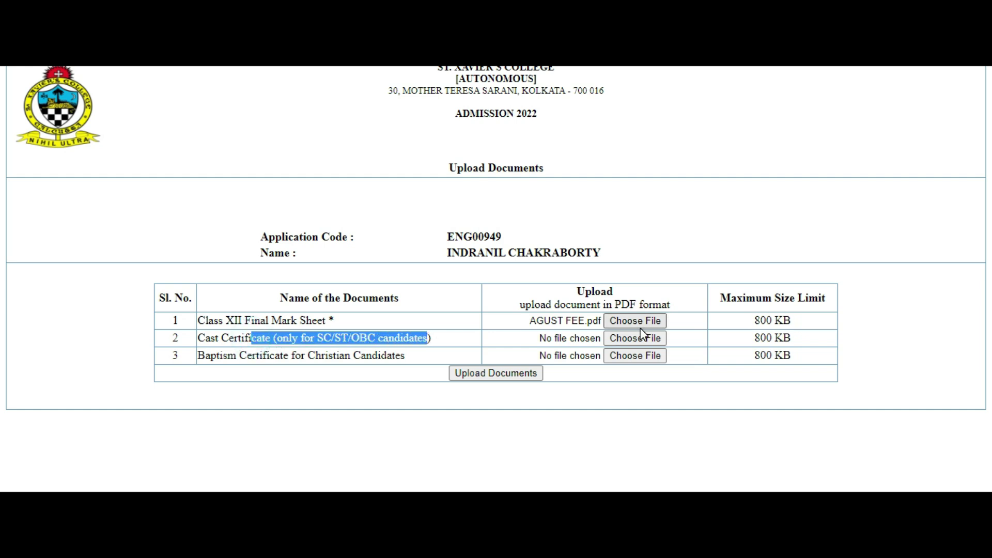
click(381, 357)
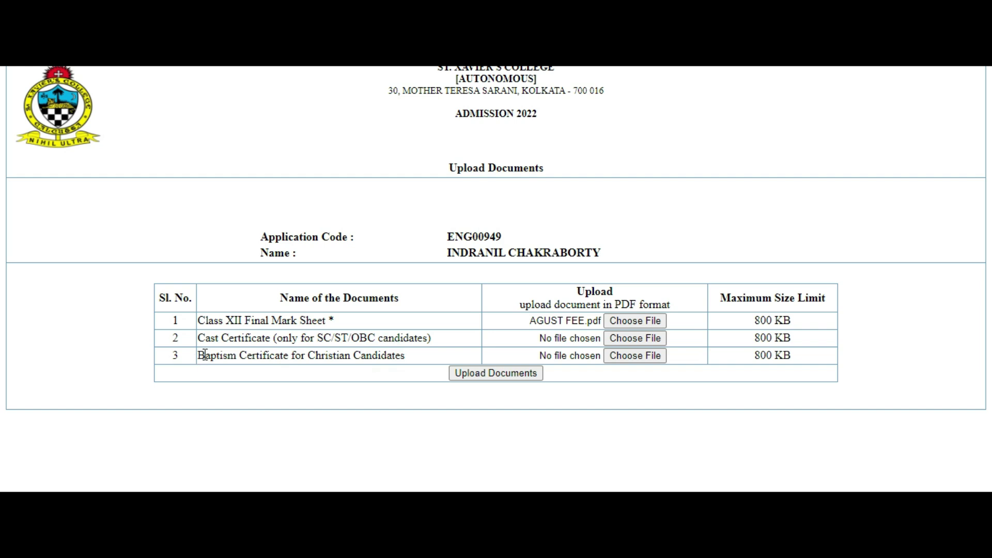
drag(211, 356, 357, 356)
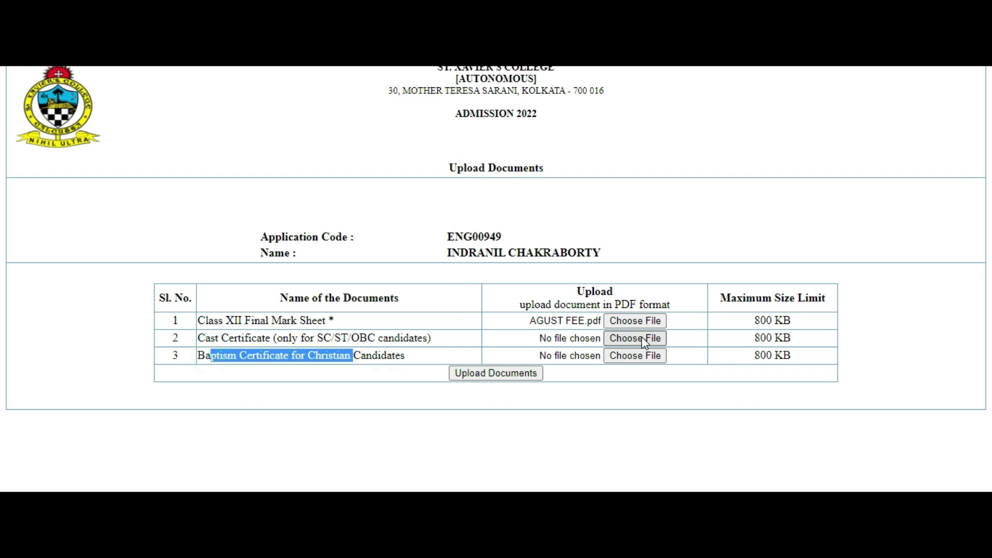
click(519, 371)
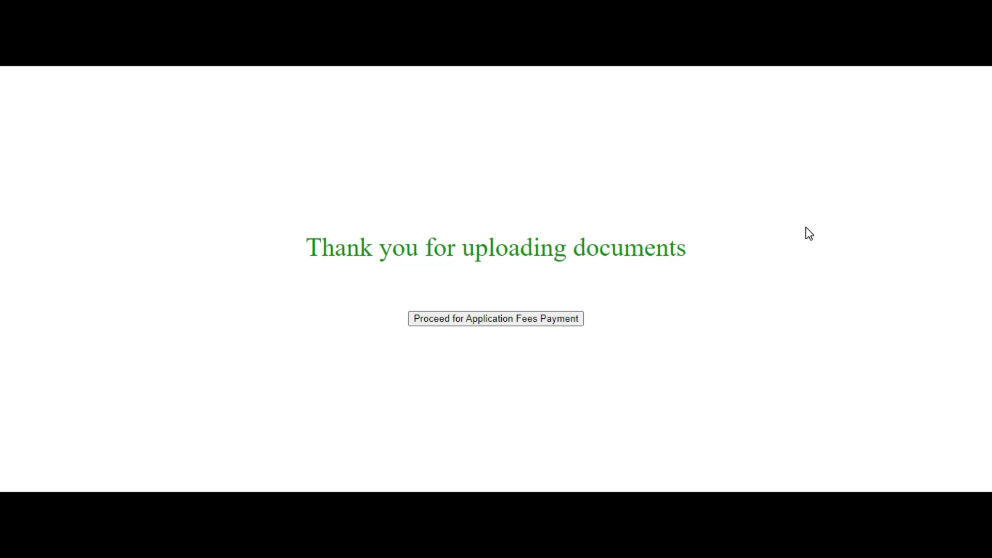
Proceed to the application fee payment and review the available transaction payment gateways without choosing one
click(537, 326)
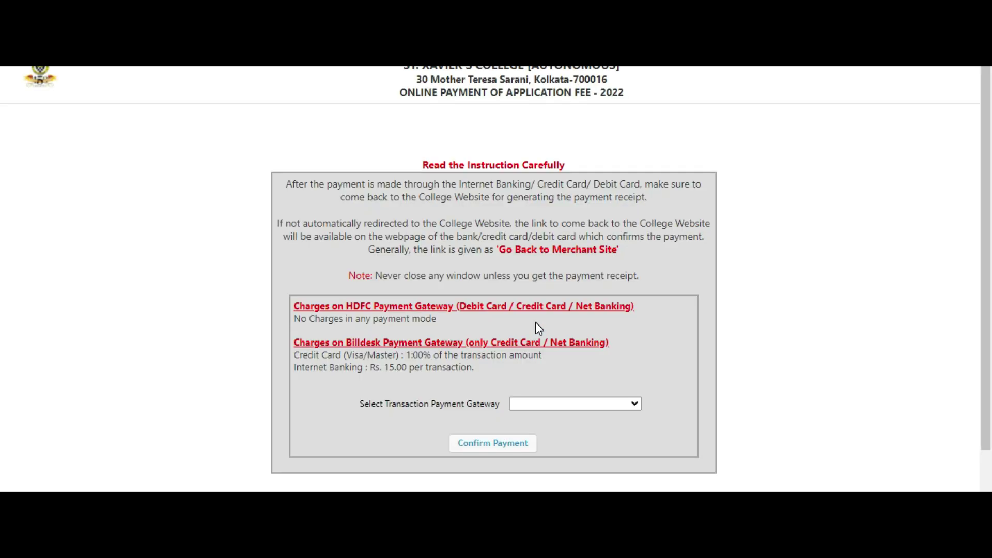
click(599, 403)
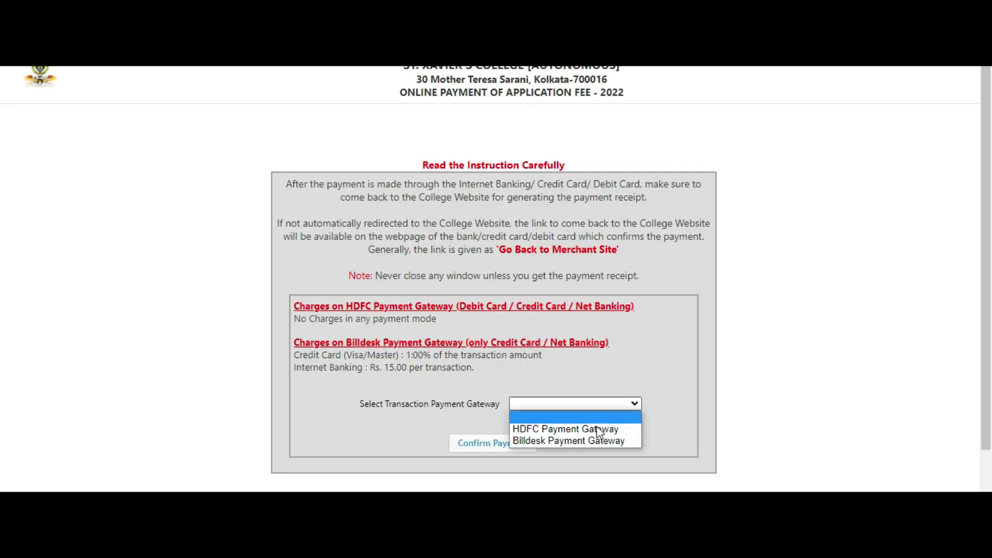
click(596, 401)
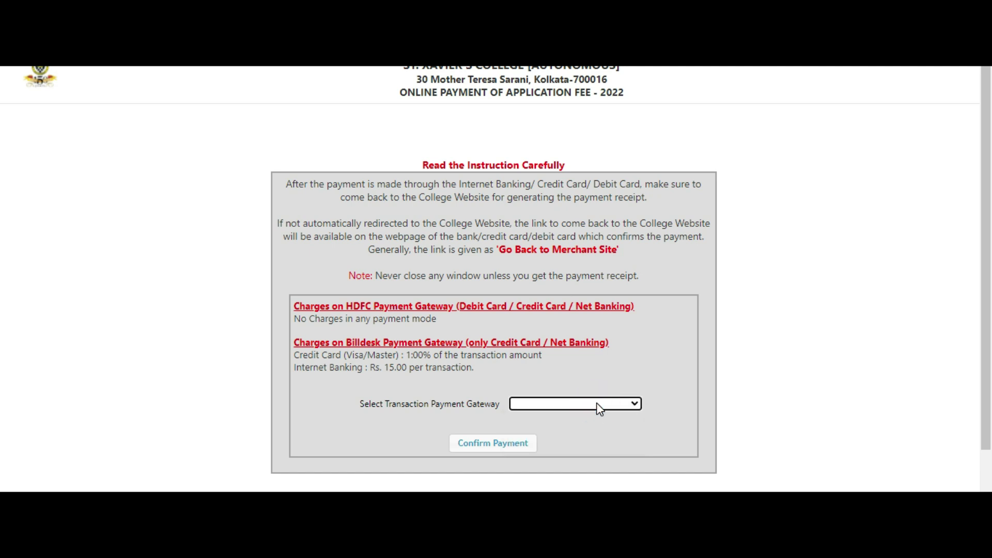